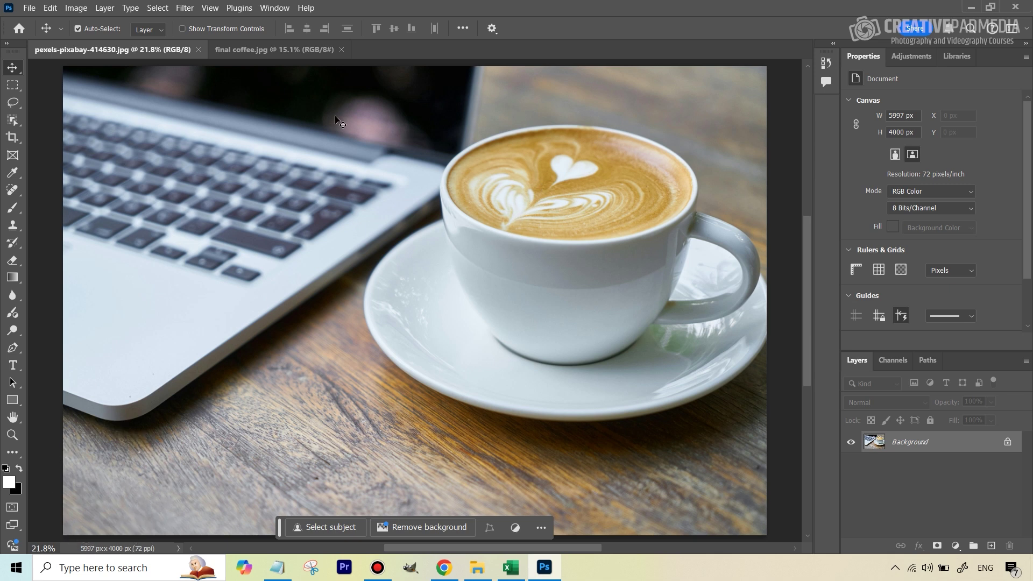
Preview the finished café coffee image in the final coffee.jpg tab.
click(253, 49)
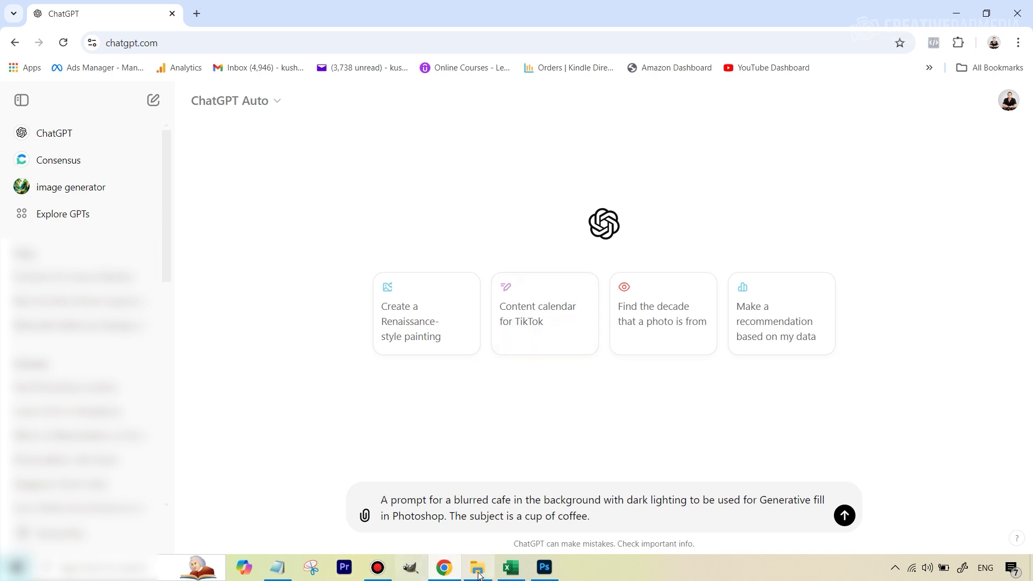
Return from ChatGPT to Photoshop, where final coffee.jpg shows the latte against a blurred café.
click(544, 567)
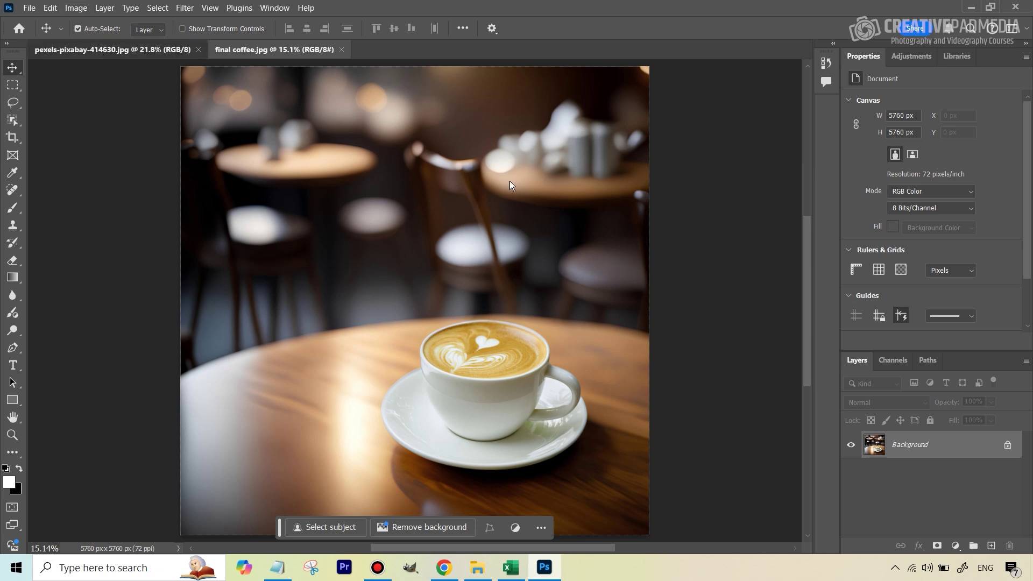
Switch to pexels-pixabay-414630.jpg and zoom out until the whole latte-and-laptop photo fits.
key(ctrl+Tab)
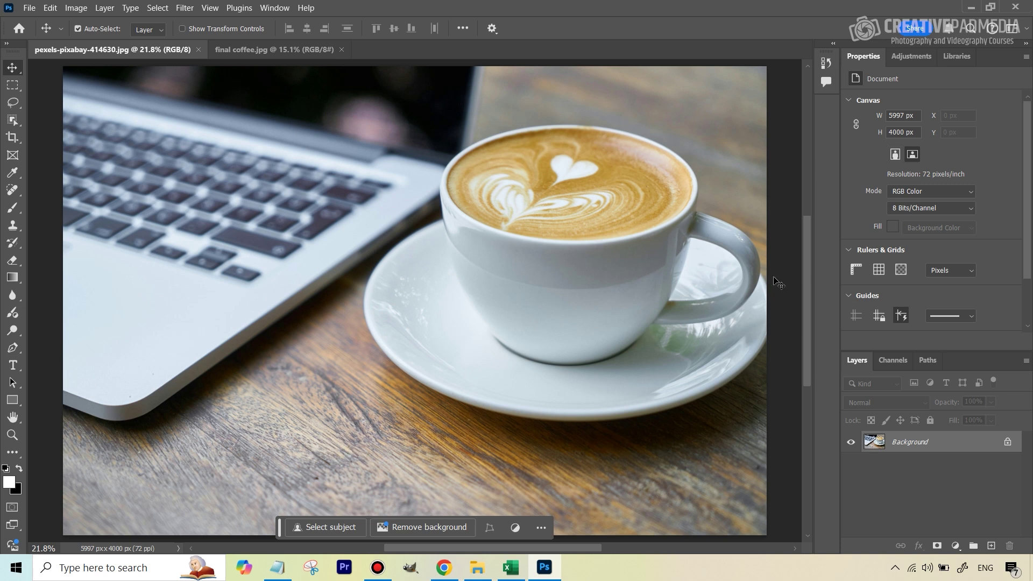
key(ctrl+minus)
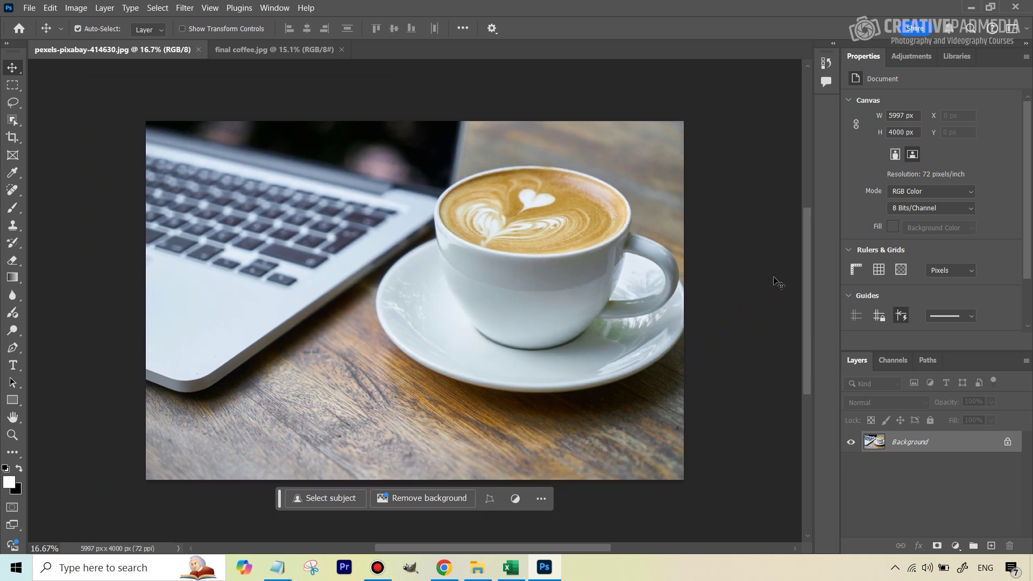
Crop the photo and Generative Expand its right side to 5259 × 4000 px.
click(11, 141)
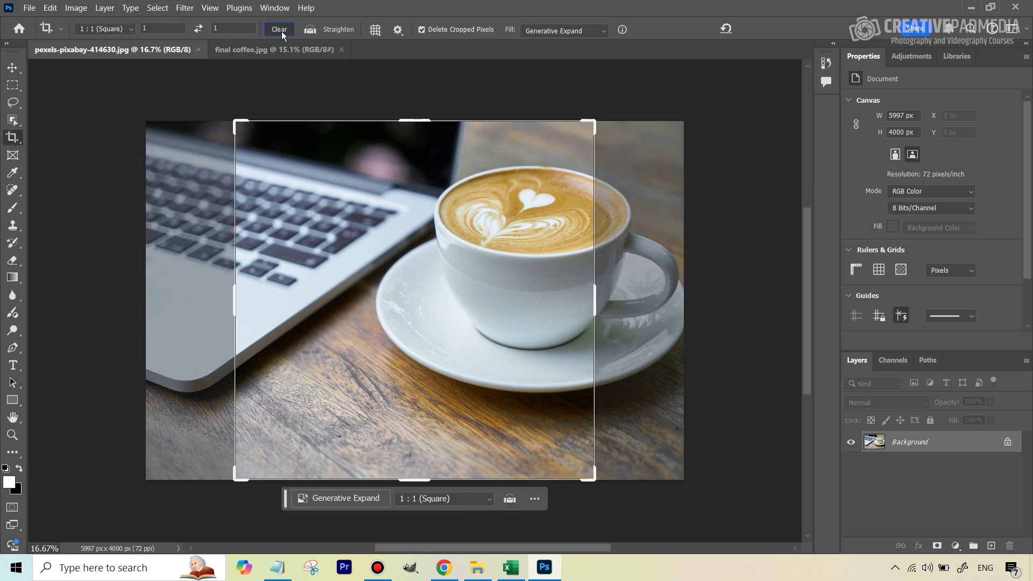
drag(600, 313, 651, 302)
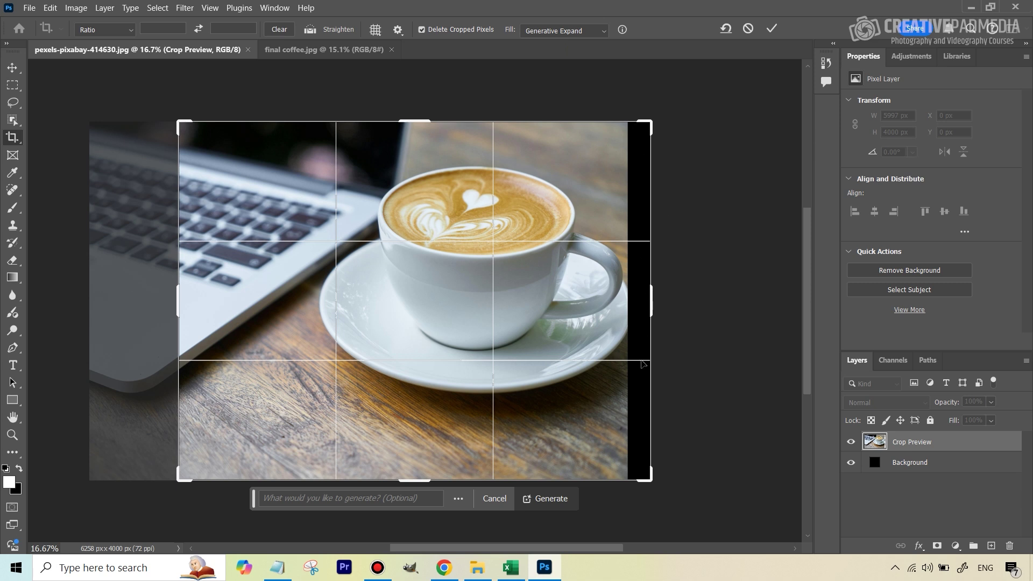
click(773, 28)
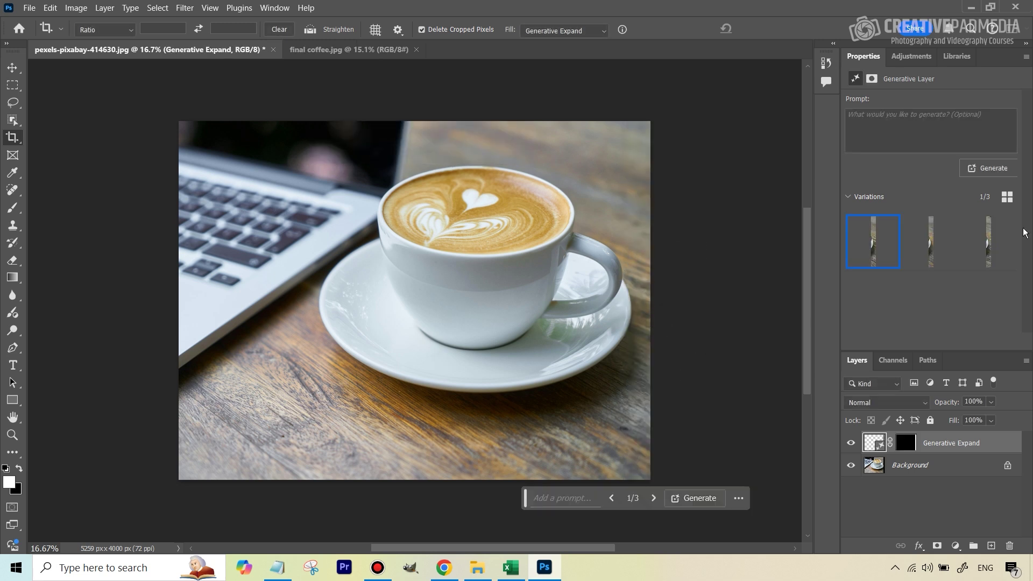
Merge the visible layers into a single Background layer.
mouse_move(980, 242)
right_click(948, 464)
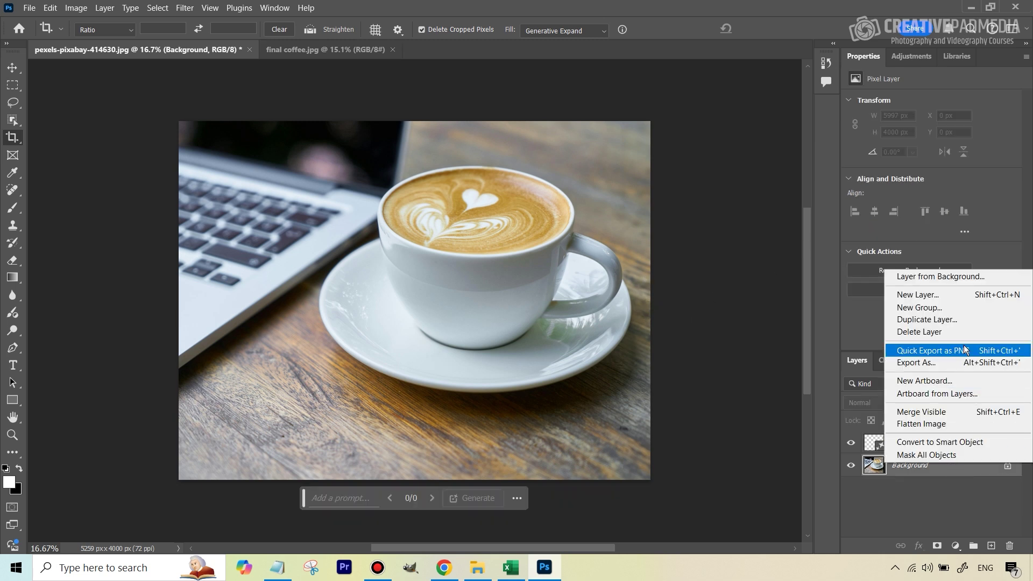
click(953, 412)
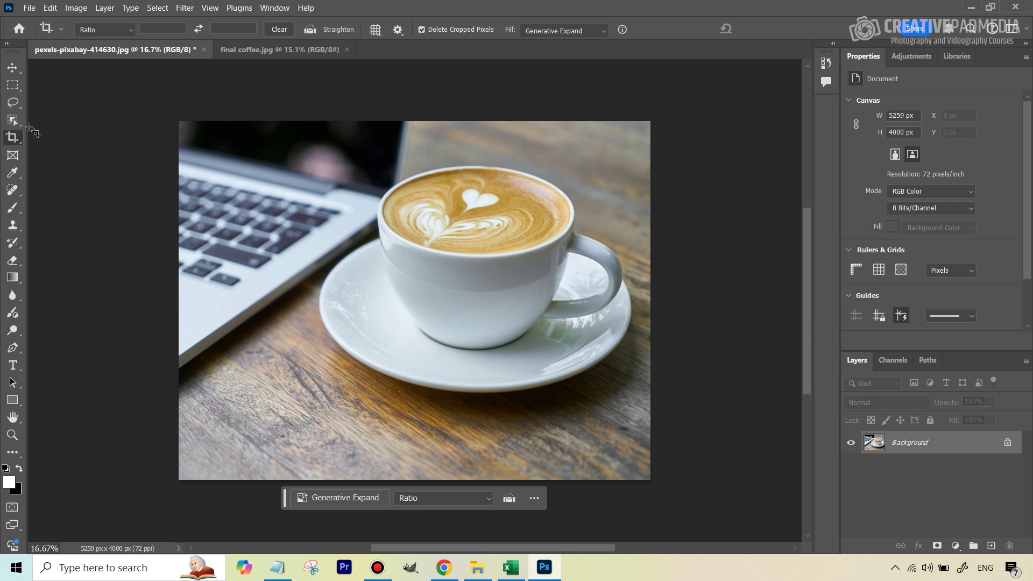
Try outlining the cup and saucer with Object Selection in Lasso mode, then deselect.
click(12, 120)
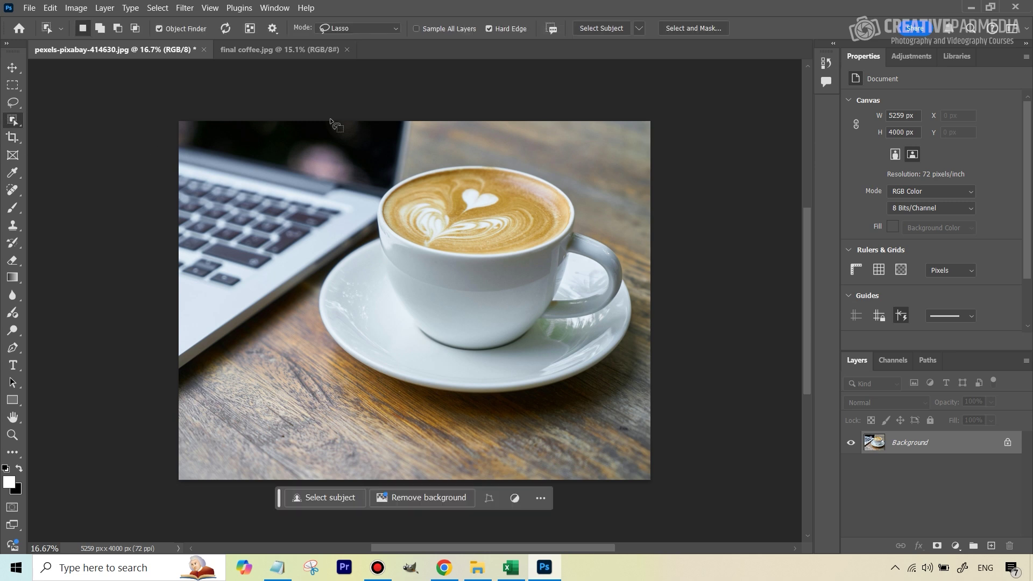
click(357, 27)
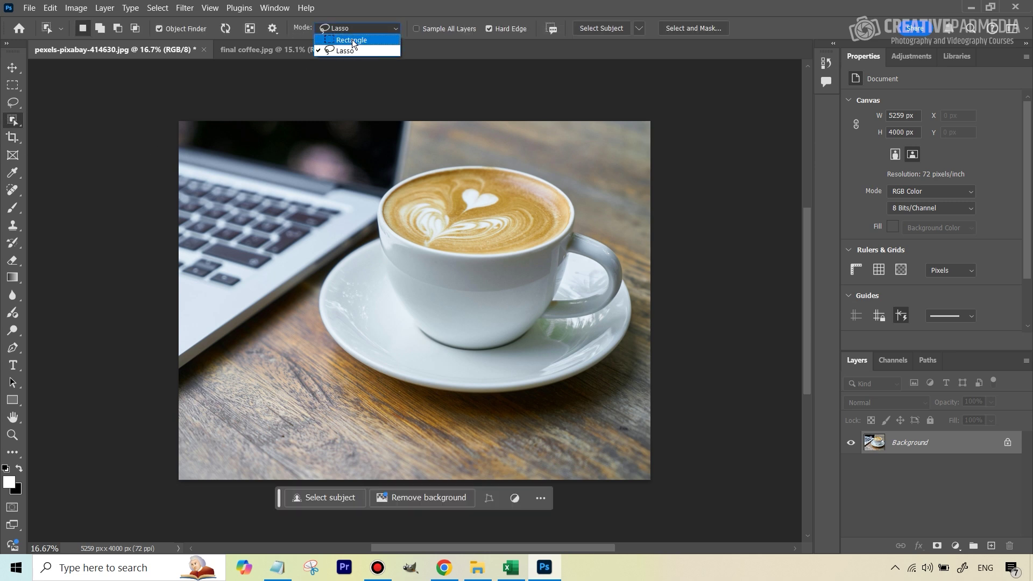
click(341, 51)
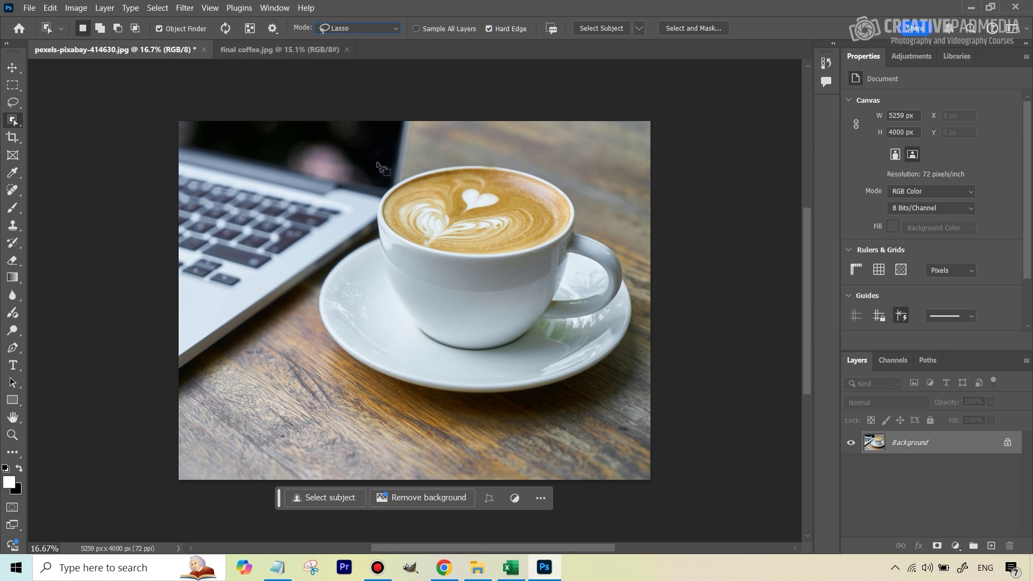
drag(377, 162, 362, 169)
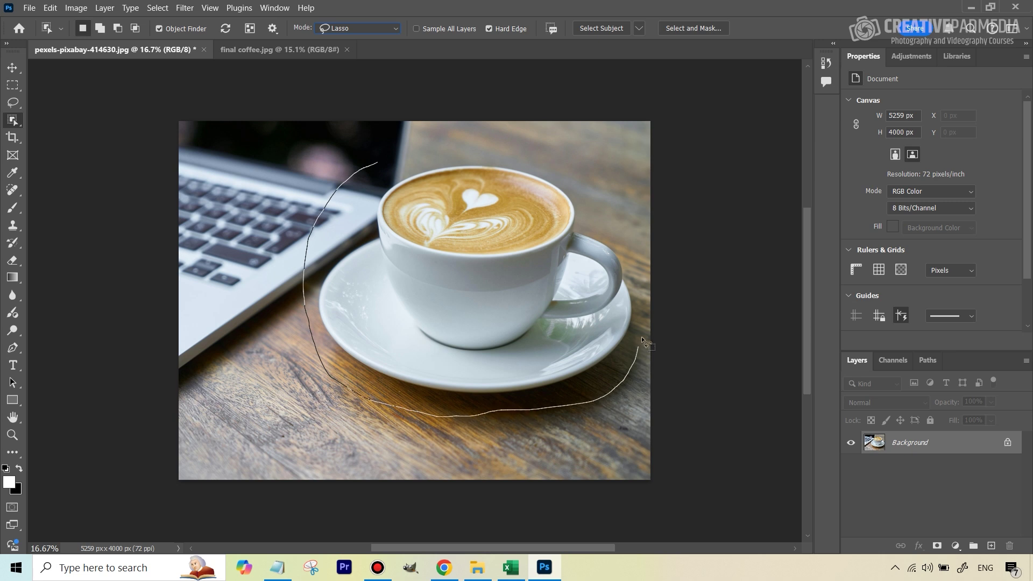
mouse_move(607, 189)
mouse_down()
mouse_move(555, 152)
mouse_move(496, 143)
mouse_move(446, 141)
mouse_move(382, 161)
mouse_up()
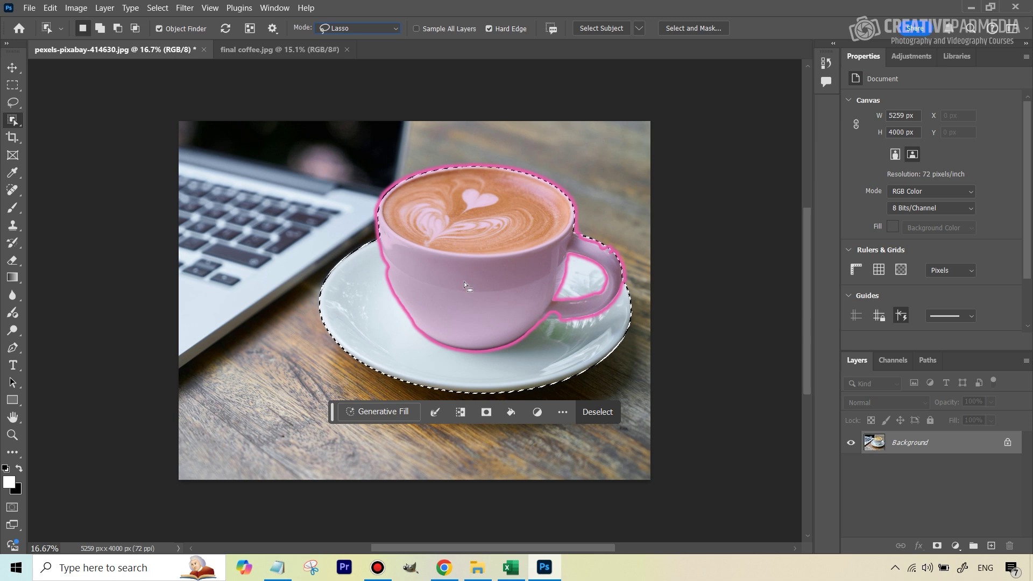
key(ctrl+d)
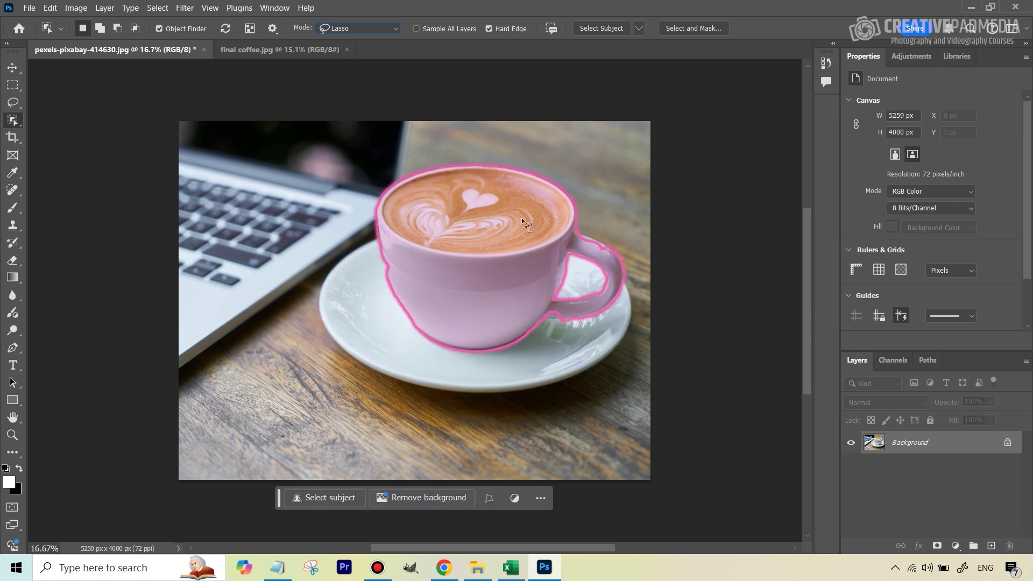
Select the cup with Object Selection and Shift-add the saucer.
click(495, 277)
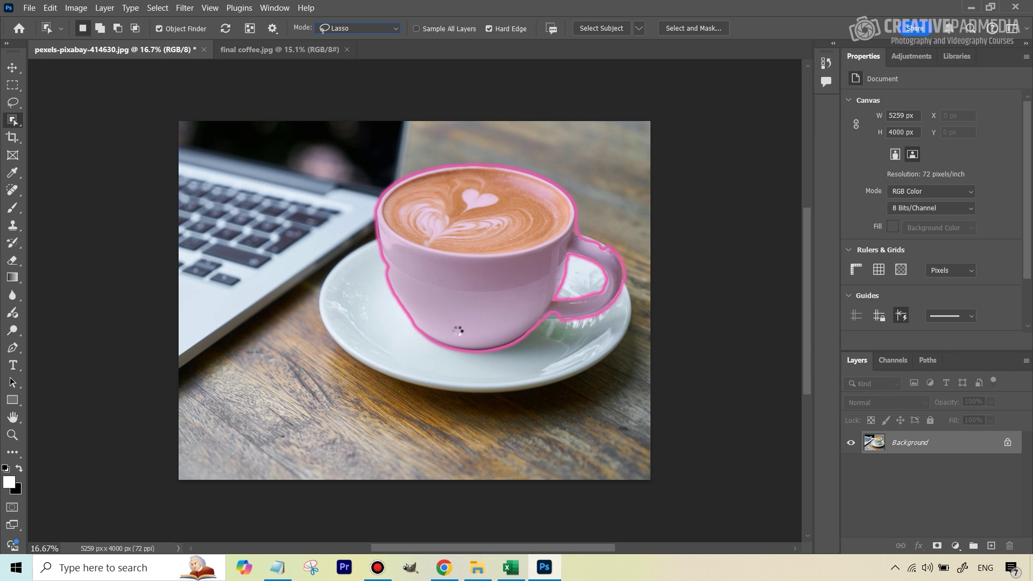
click(384, 210)
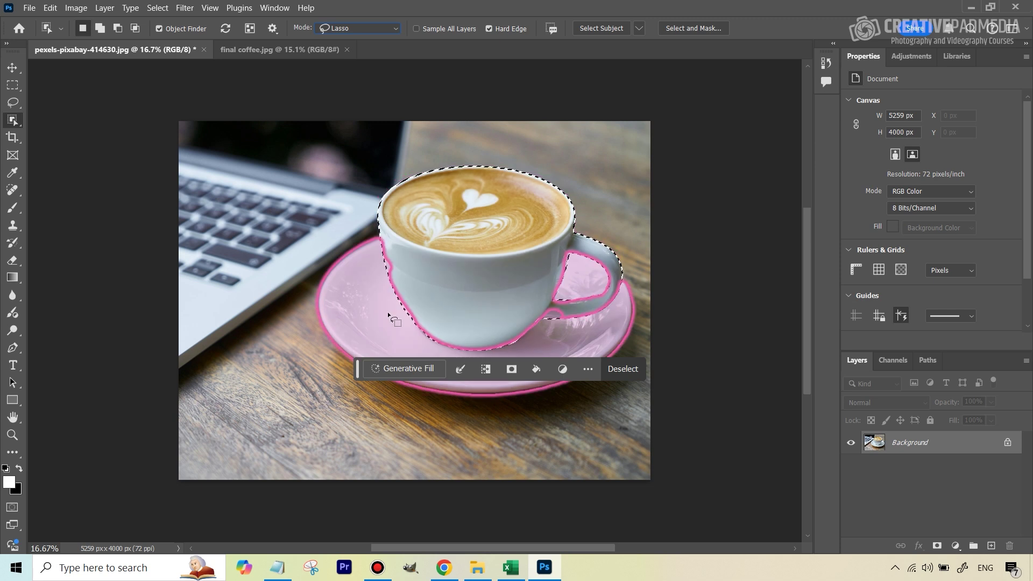
key(shift)
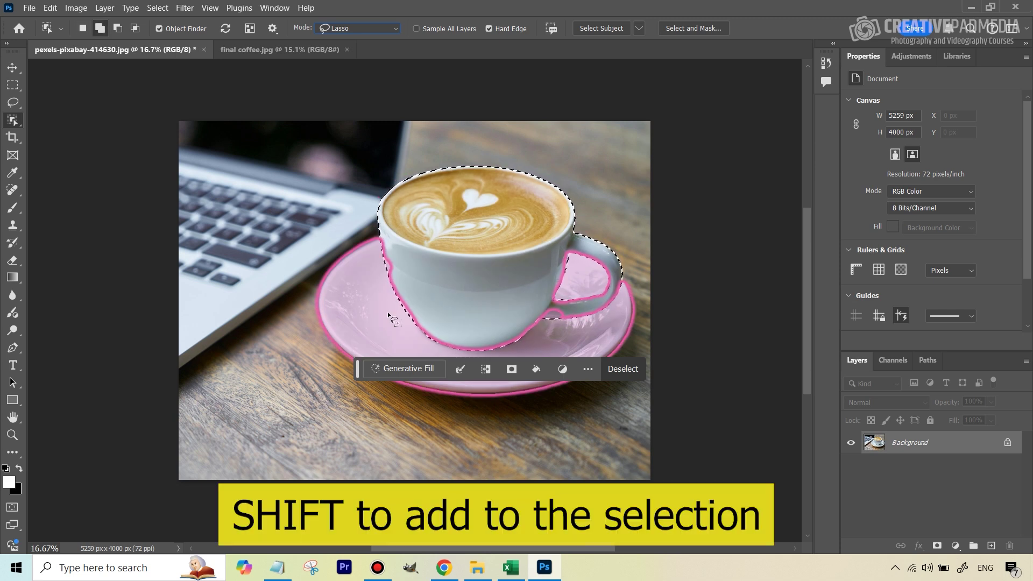
shift+click(348, 305)
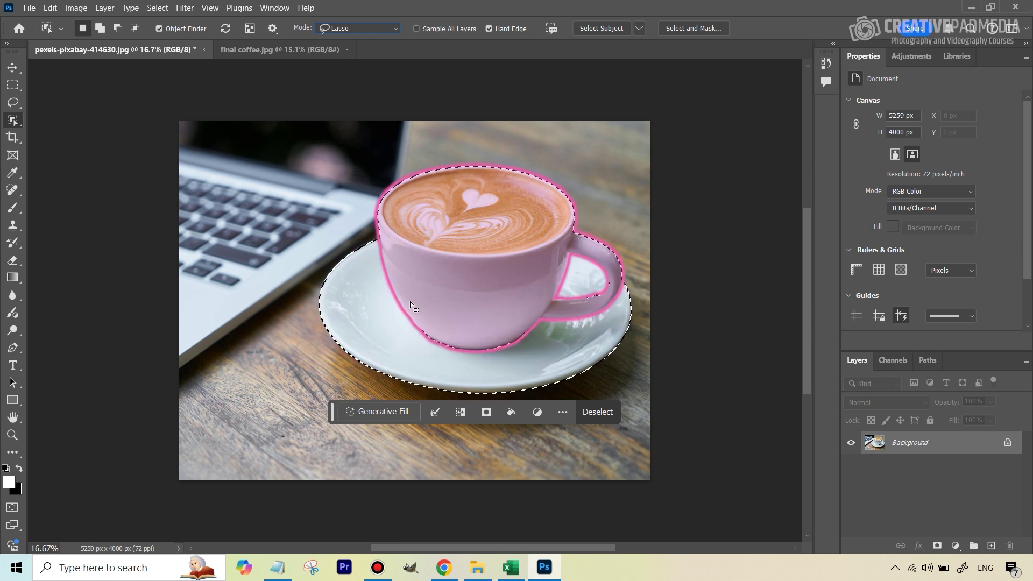
Lasso-add the gap beneath the cup, then mask out everything except cup and saucer.
click(14, 104)
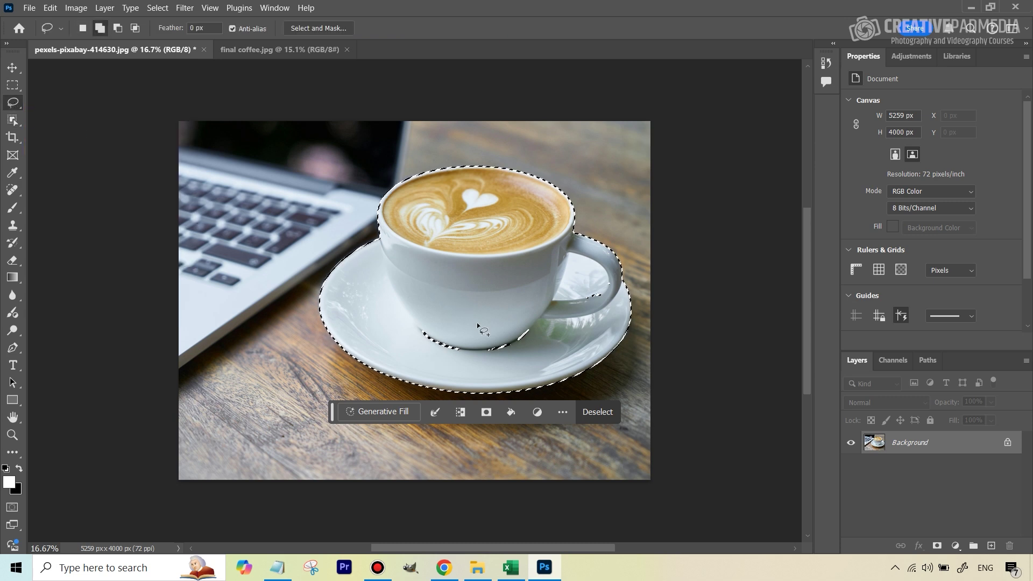
mouse_move(449, 322)
mouse_down()
mouse_move(410, 314)
mouse_move(401, 341)
mouse_move(433, 359)
mouse_move(515, 359)
mouse_up()
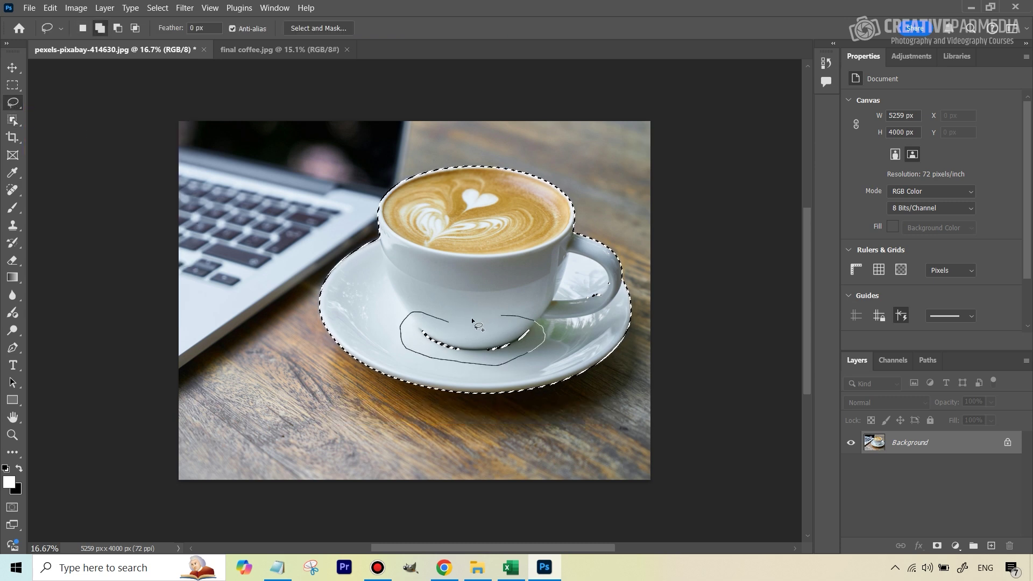
drag(448, 322, 448, 323)
mouse_move(586, 286)
mouse_down()
mouse_move(615, 302)
mouse_move(620, 286)
mouse_move(592, 285)
mouse_up()
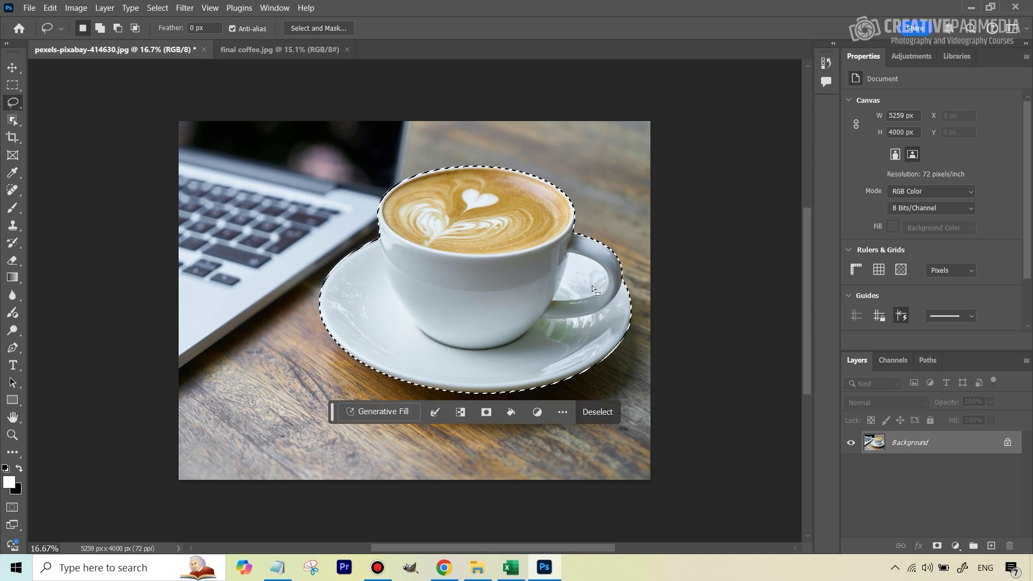
click(936, 548)
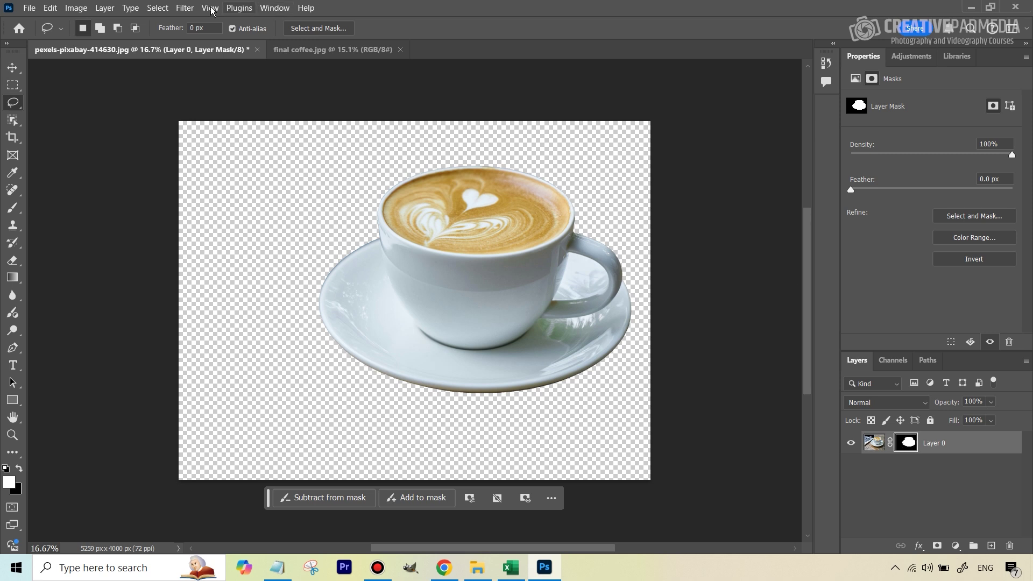
In Select and Mask, paint away the dark edge lines along the rim and handle.
click(158, 7)
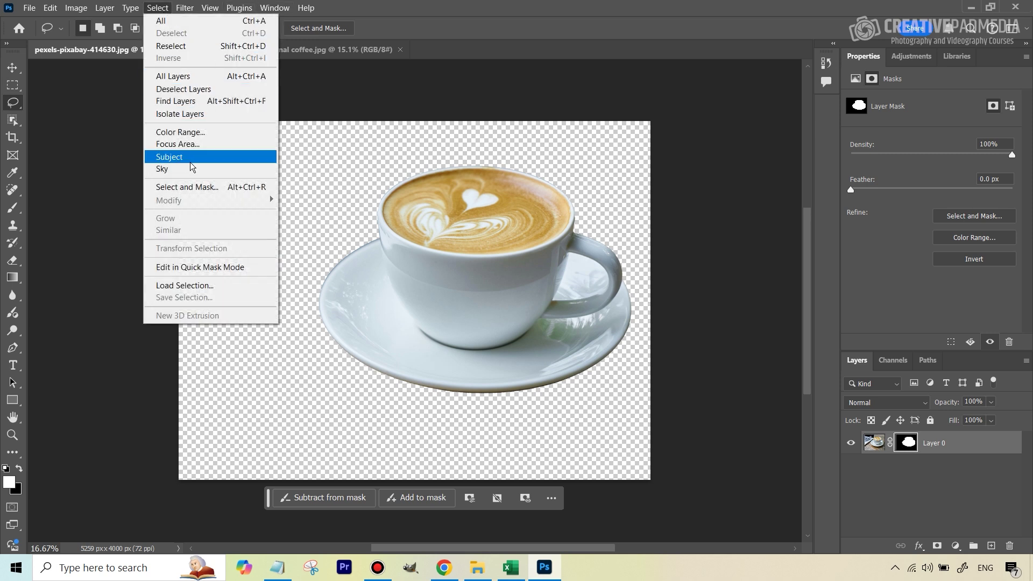
click(189, 187)
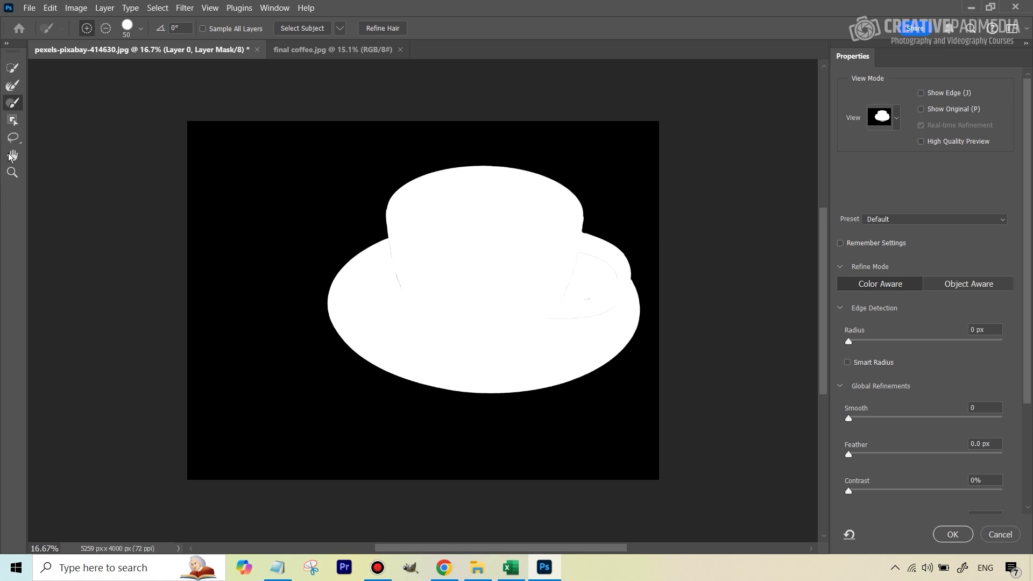
click(12, 172)
drag(581, 263, 622, 261)
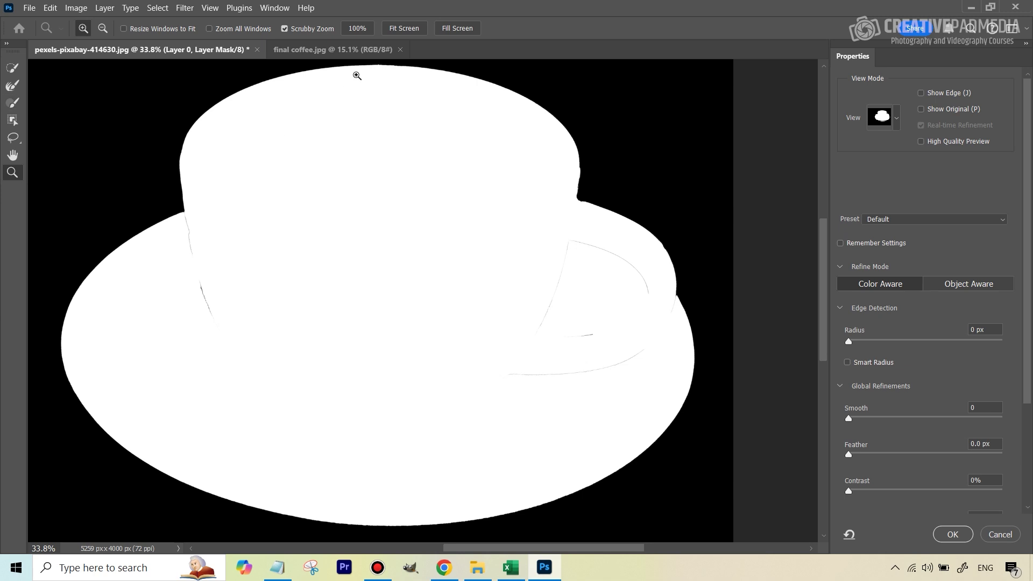
click(14, 102)
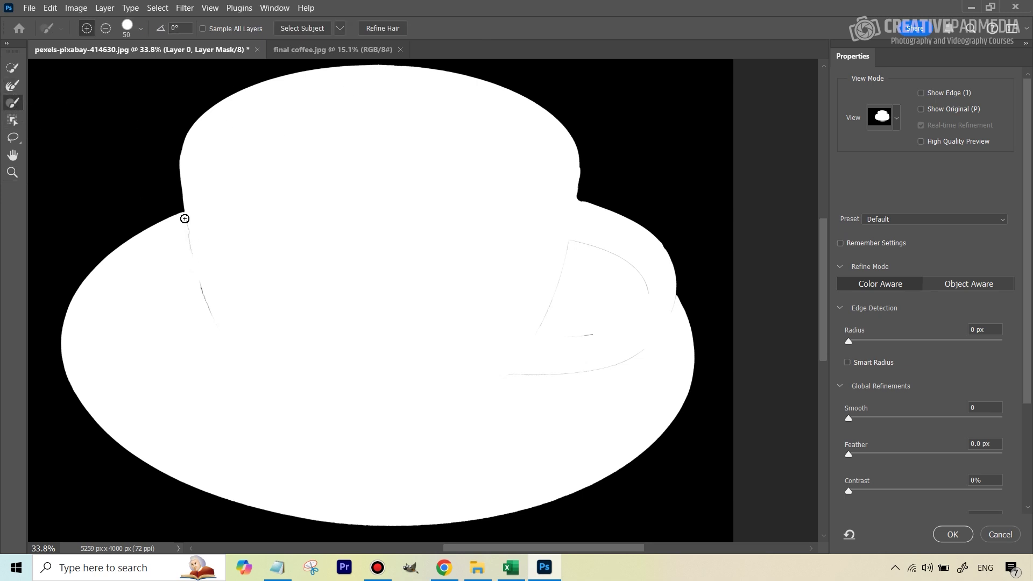
drag(184, 221, 209, 315)
drag(574, 242, 592, 244)
mouse_move(639, 274)
mouse_down()
mouse_move(649, 317)
mouse_move(628, 359)
mouse_move(514, 372)
mouse_move(546, 368)
mouse_move(594, 333)
mouse_move(536, 336)
mouse_move(567, 240)
mouse_move(541, 324)
mouse_move(596, 327)
mouse_move(563, 309)
mouse_move(555, 266)
mouse_move(547, 316)
mouse_move(556, 295)
mouse_move(558, 318)
mouse_up()
Zoom closer on the handle, set Smooth to 27, and apply the refinement.
click(12, 172)
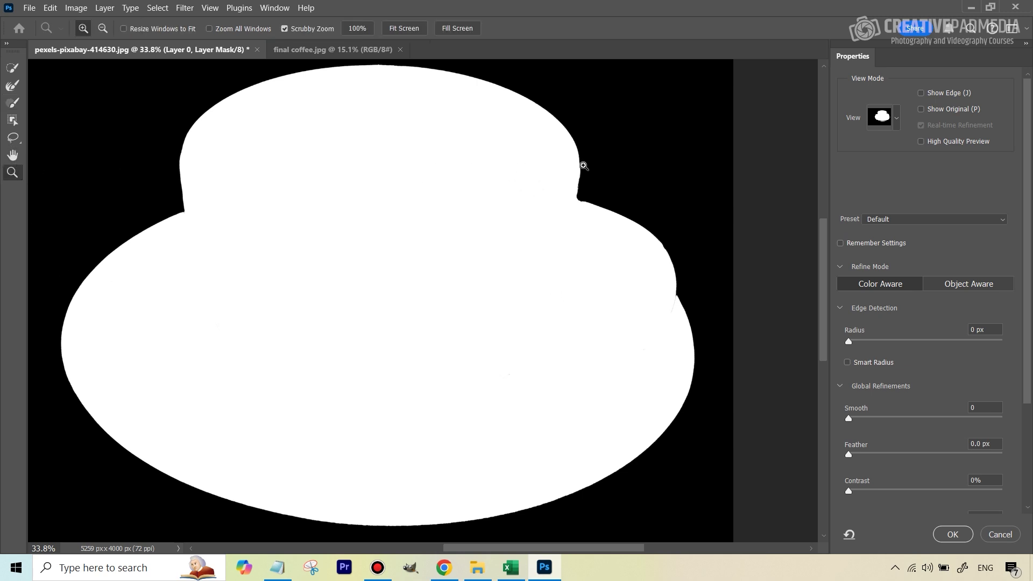
drag(582, 164, 639, 160)
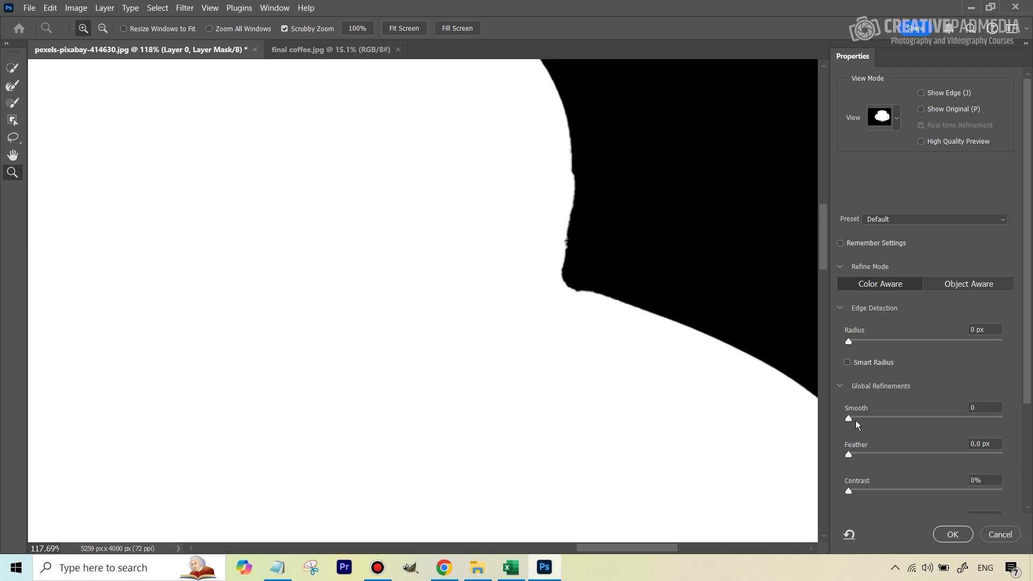
click(890, 418)
click(951, 535)
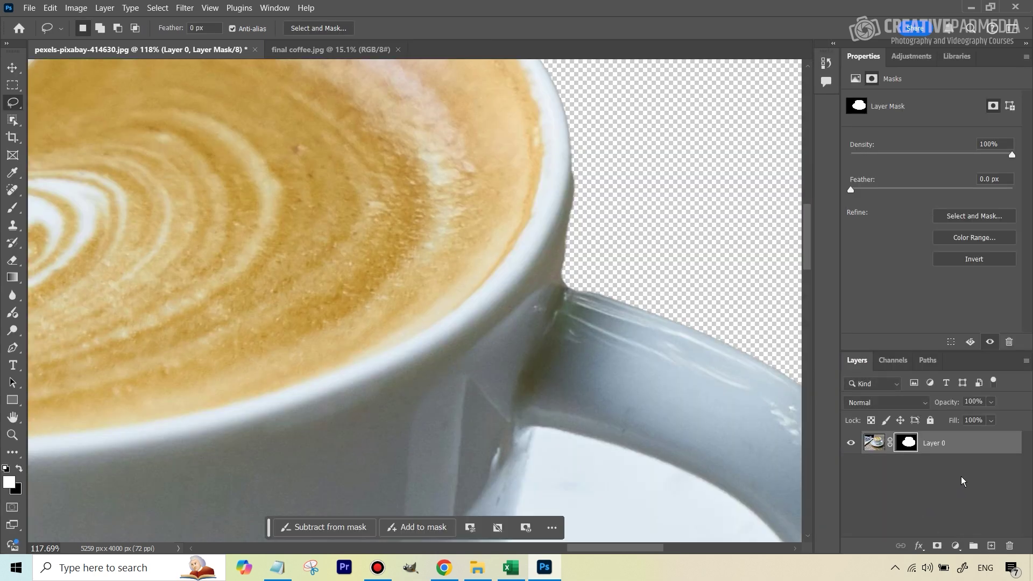
key(ctrl+0)
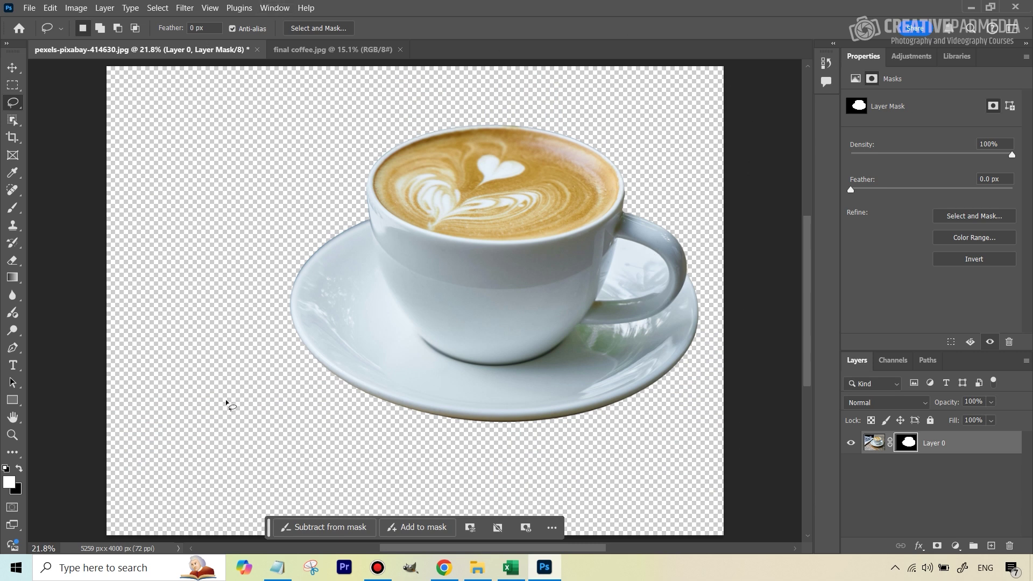
click(332, 49)
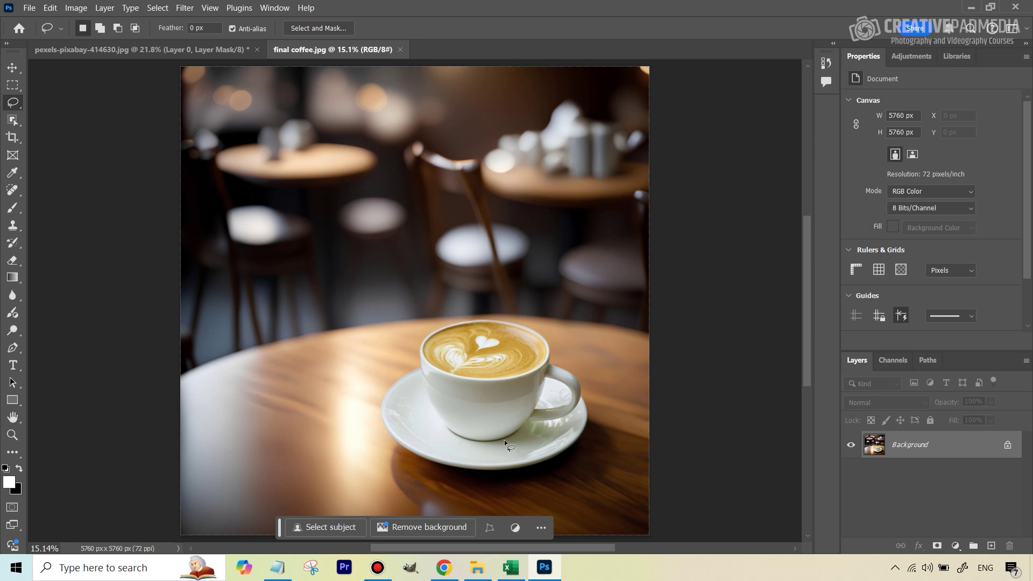
click(160, 54)
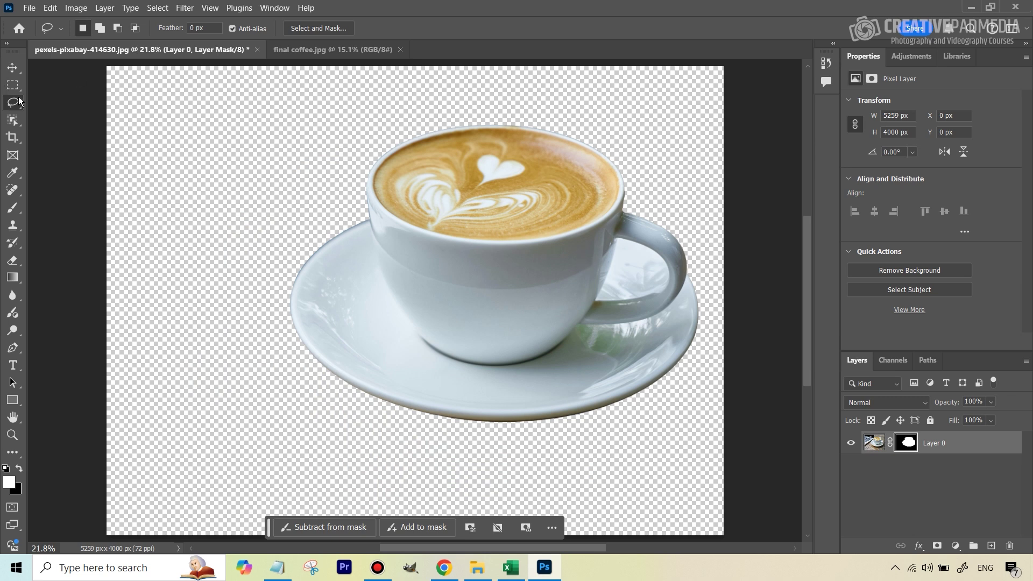
Draw a 1:1 square crop around the cup, then cancel the generative fill it triggered.
click(13, 137)
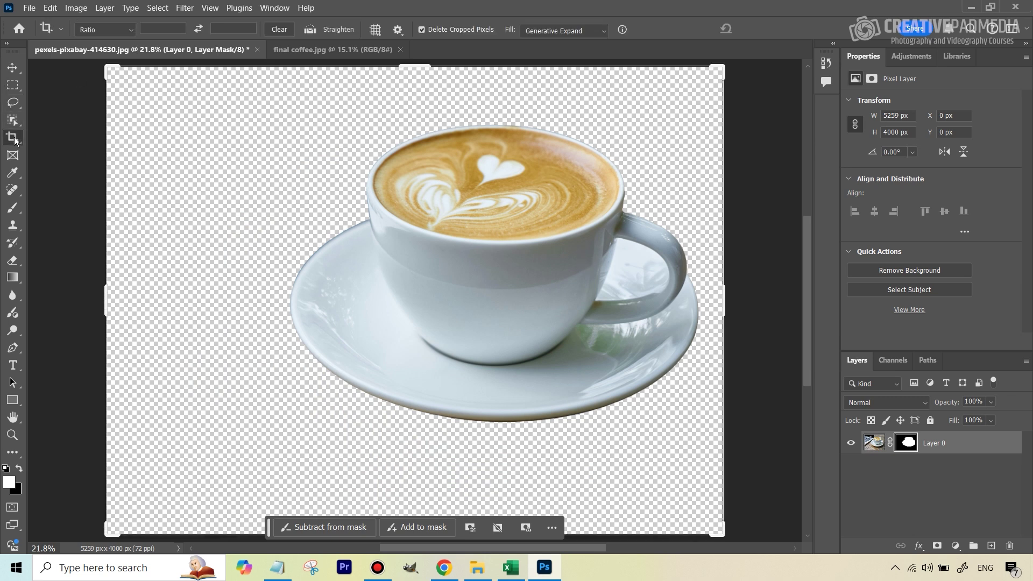
click(92, 31)
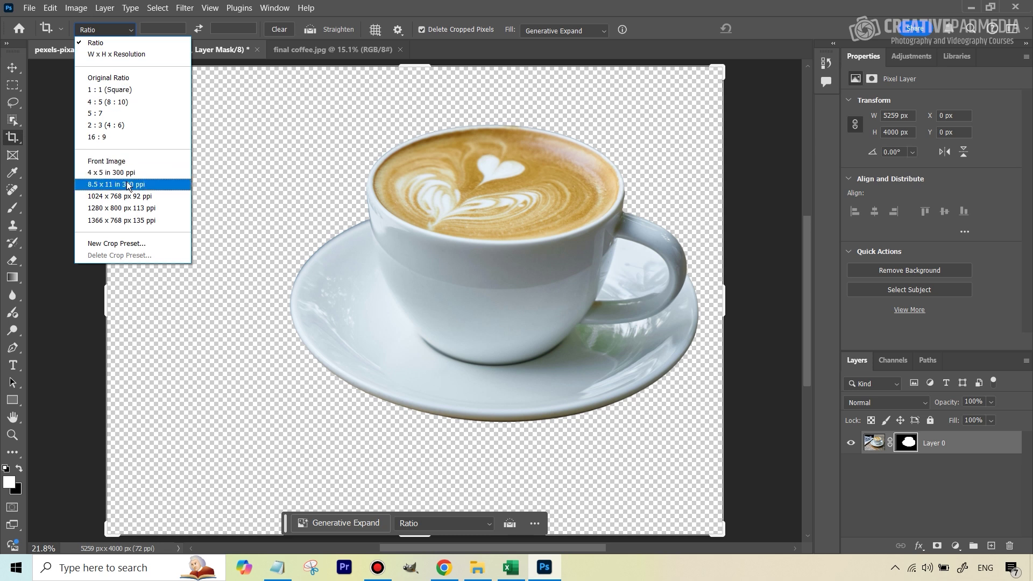
click(105, 91)
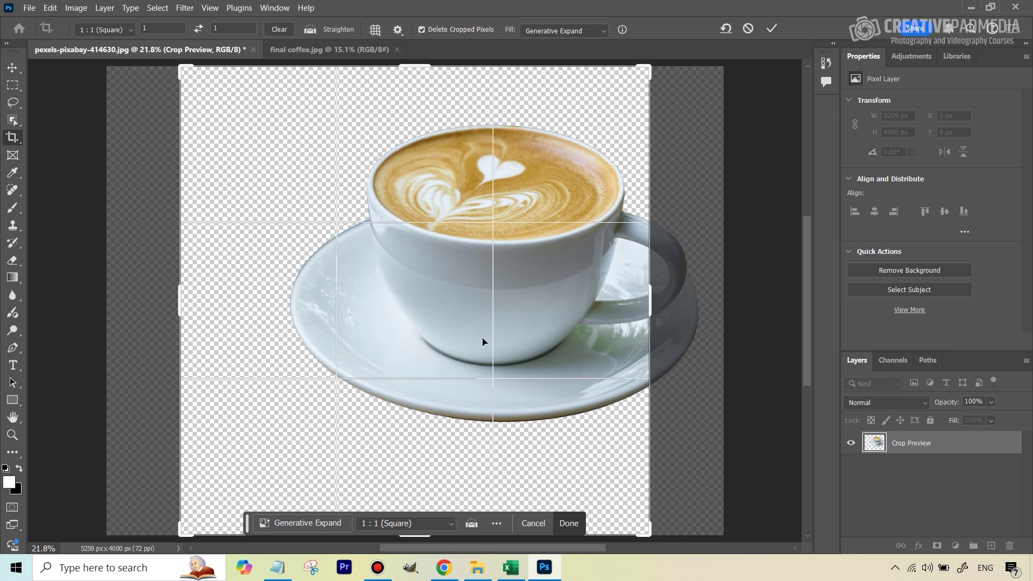
drag(483, 342, 426, 332)
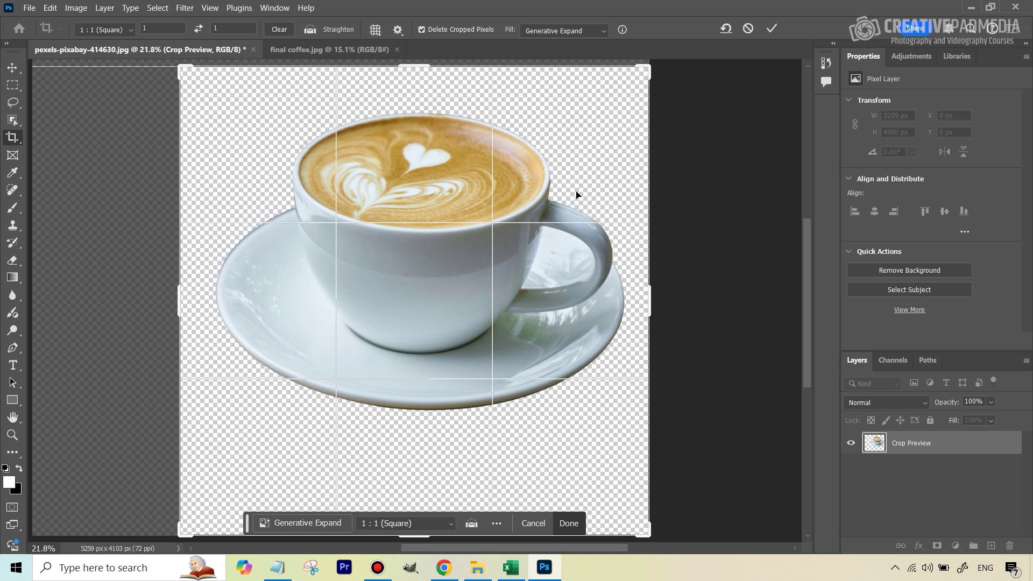
key(Return)
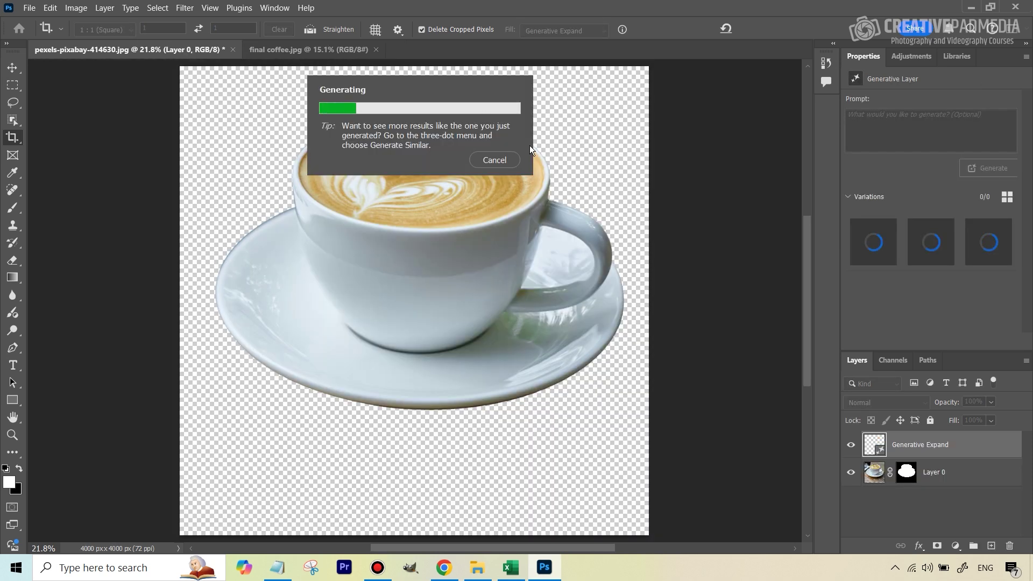
click(508, 158)
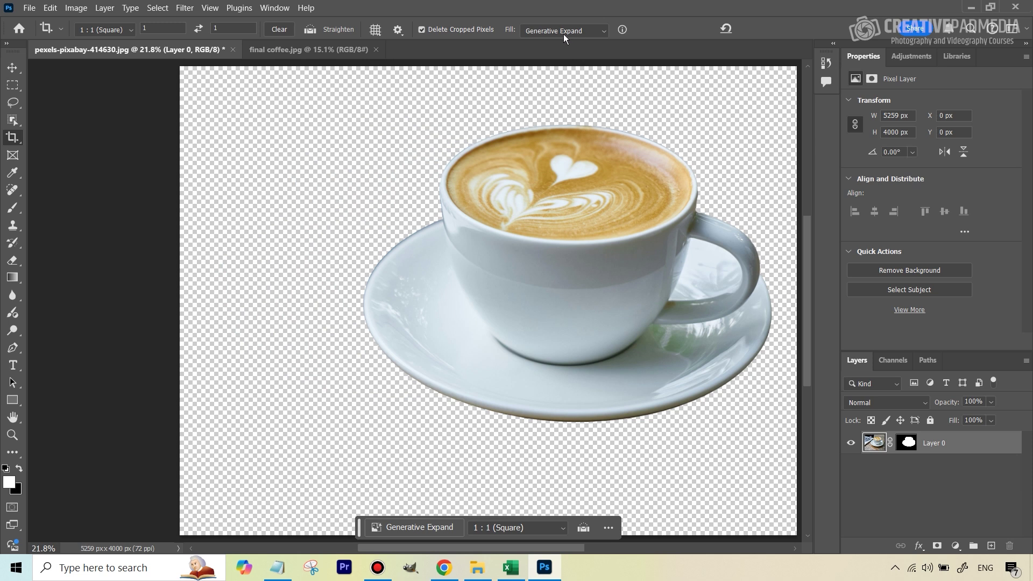
Set crop fill to Transparent and apply a 4000 × 4000 px square crop, cup shifted left.
click(567, 34)
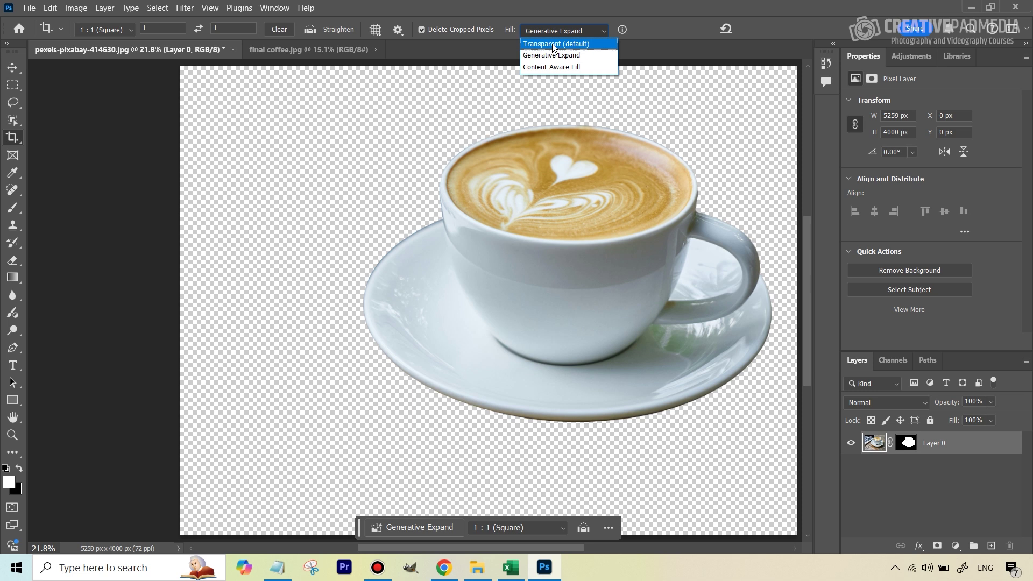
click(553, 44)
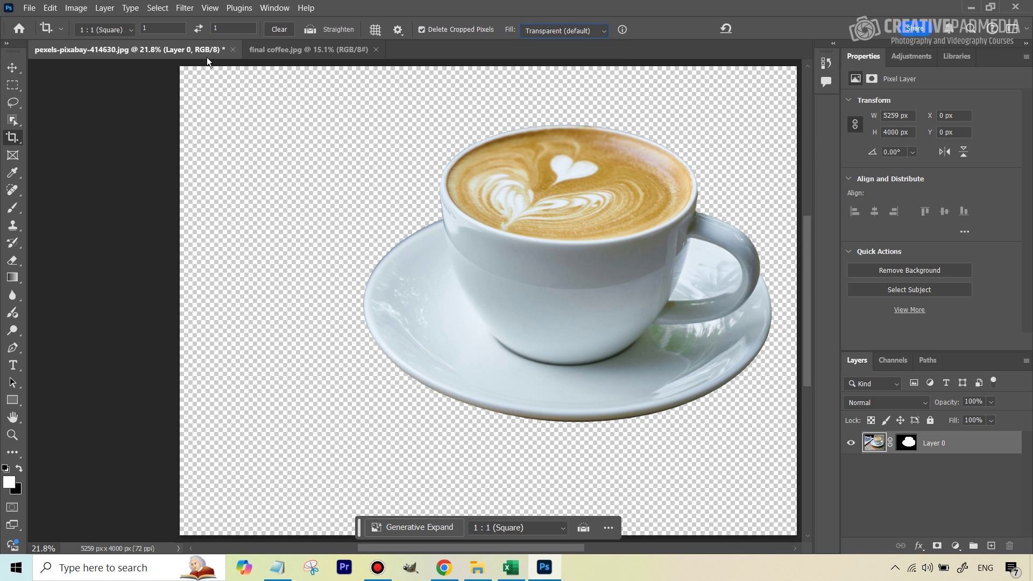
drag(295, 68, 769, 503)
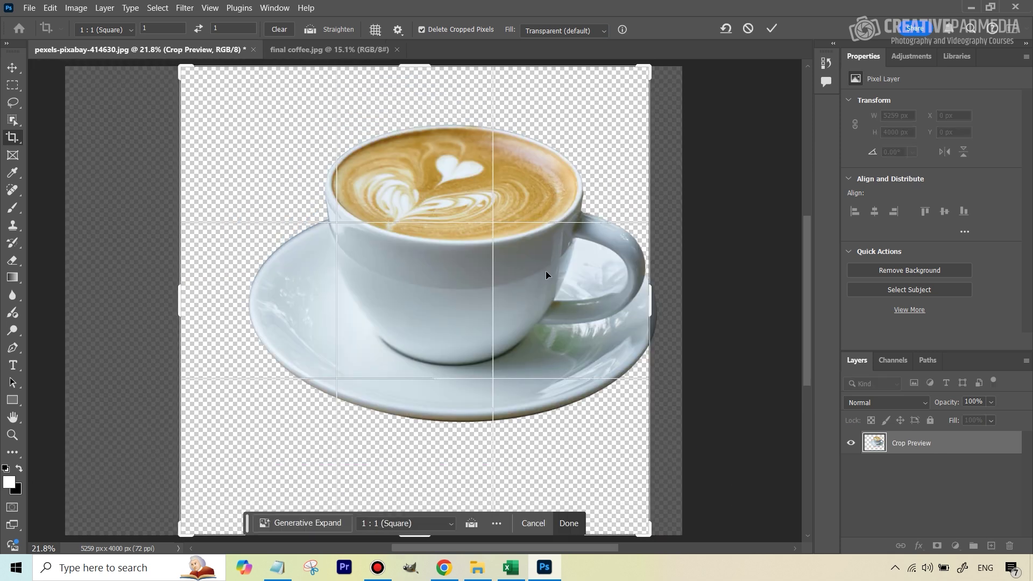
drag(511, 261, 485, 259)
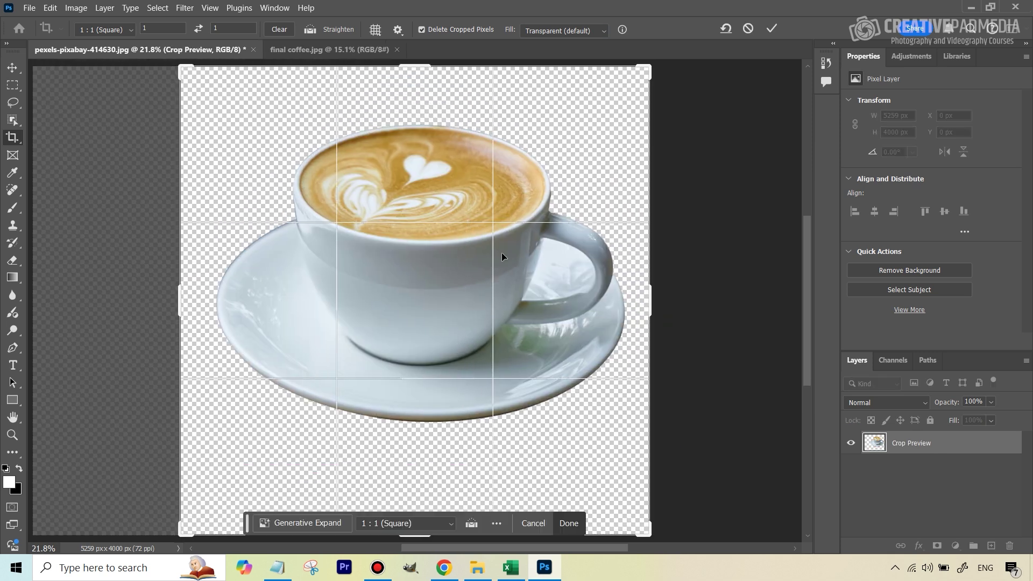
key(Return)
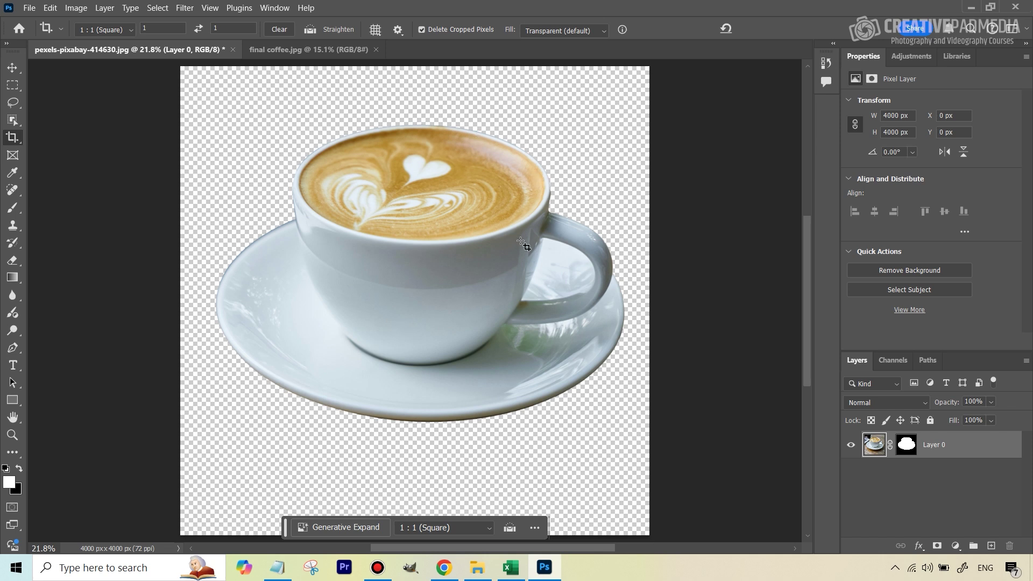
After checking final coffee.jpg, Free Transform the cup to 1933 × 1933 px in the lower right.
click(320, 50)
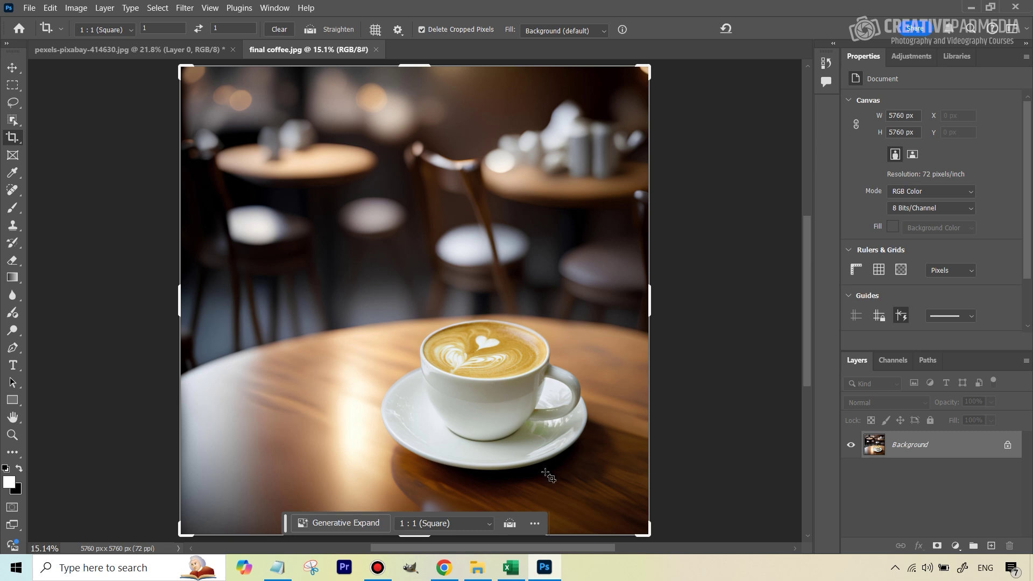
click(153, 50)
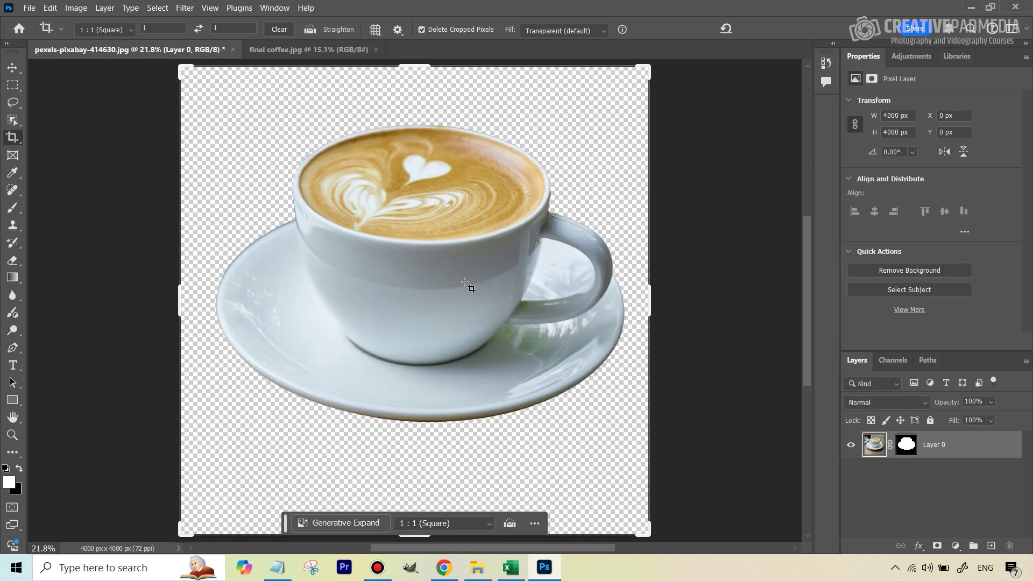
click(12, 69)
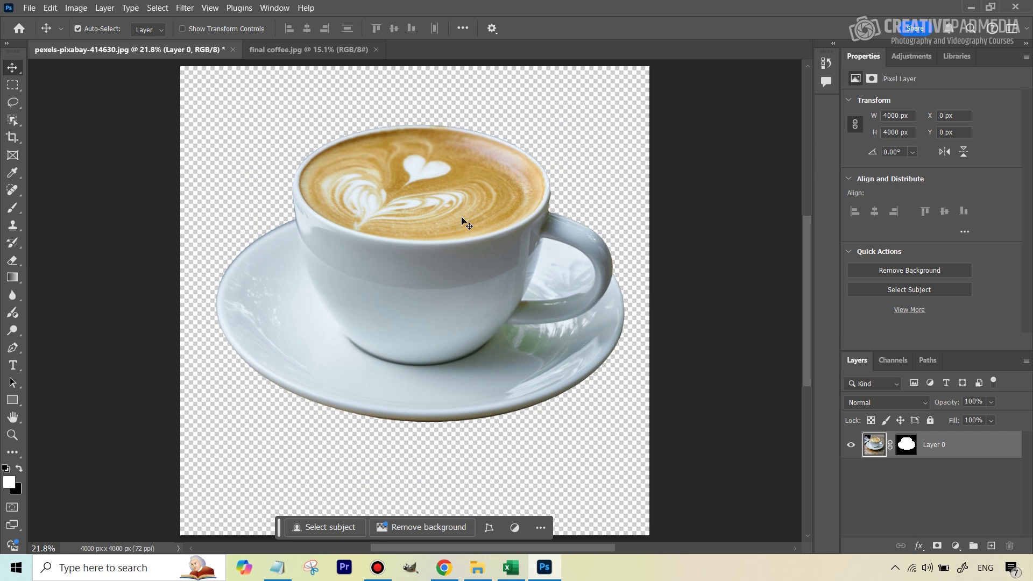
key(ctrl)
key(ctrl+t)
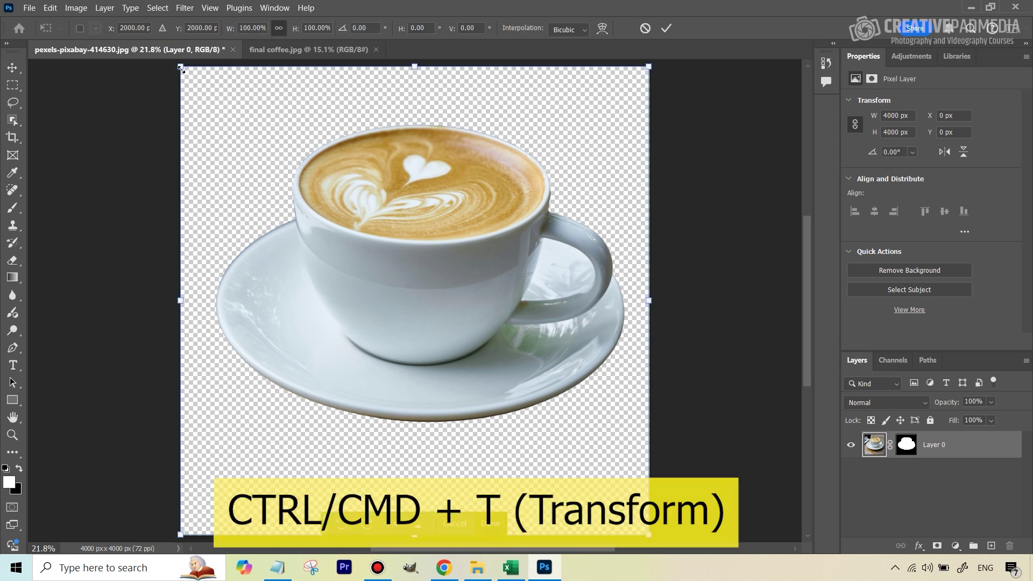
drag(182, 69, 431, 308)
drag(541, 414, 490, 409)
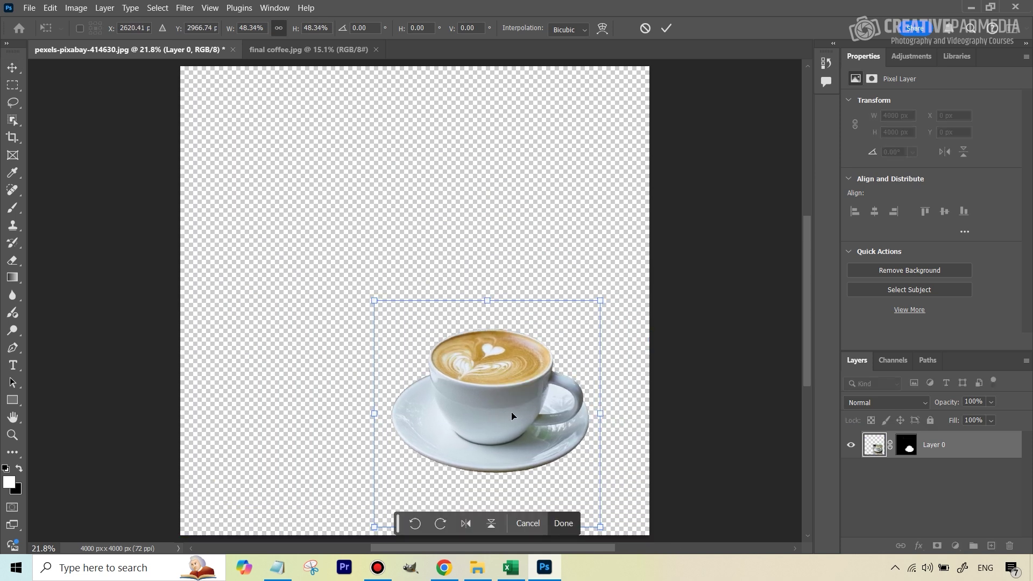
key(Return)
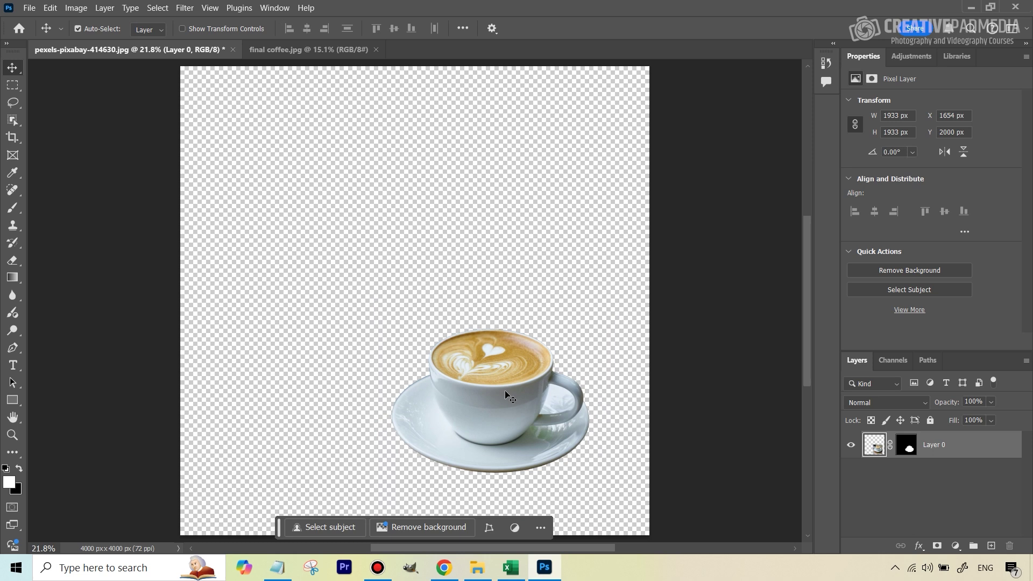
click(283, 12)
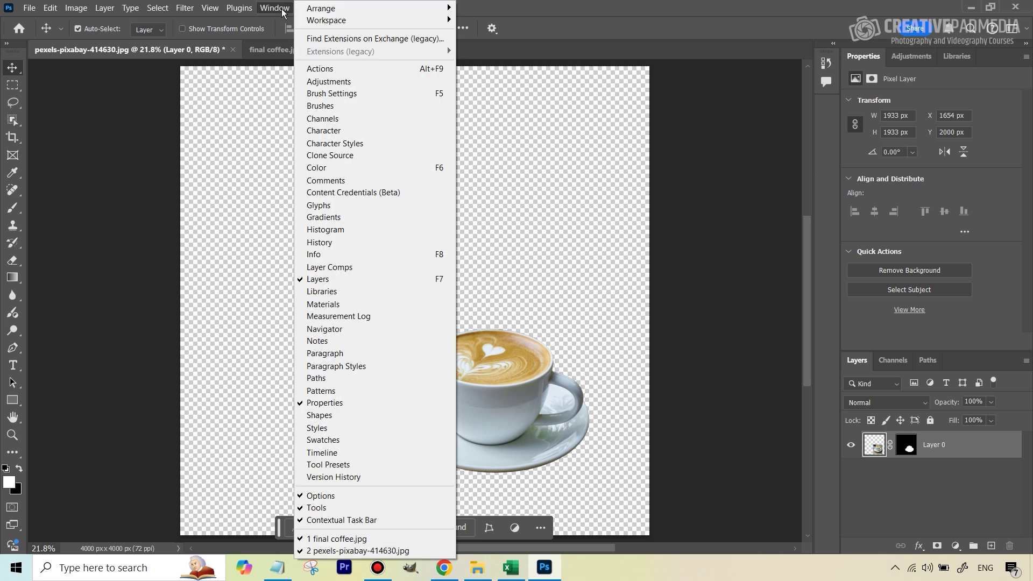
click(360, 518)
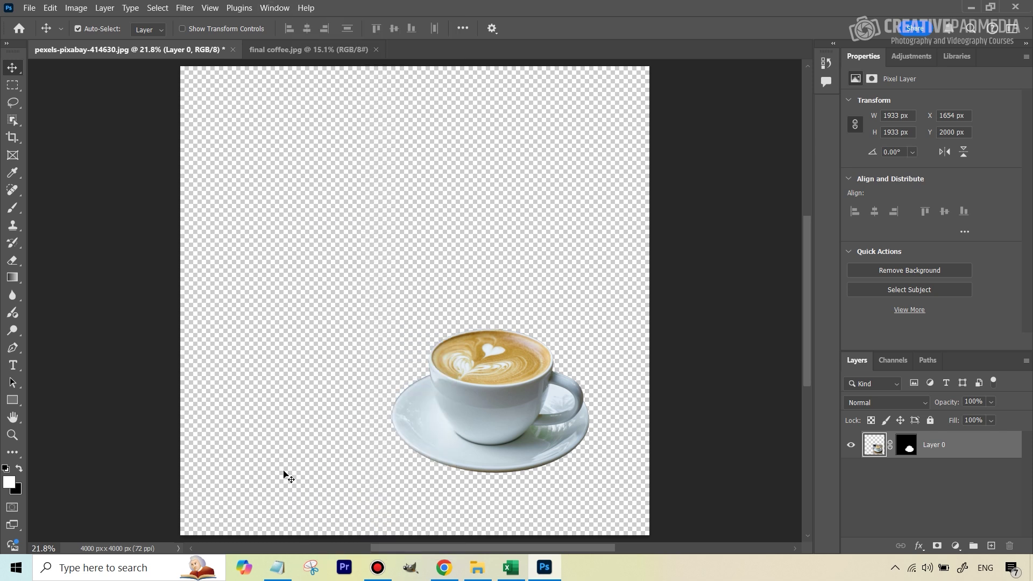
click(275, 8)
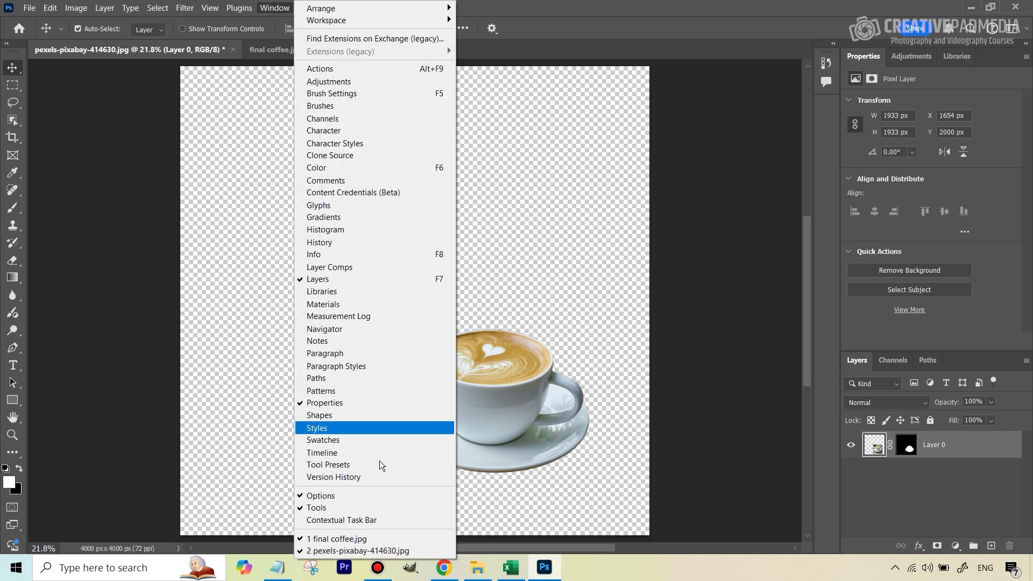
click(360, 519)
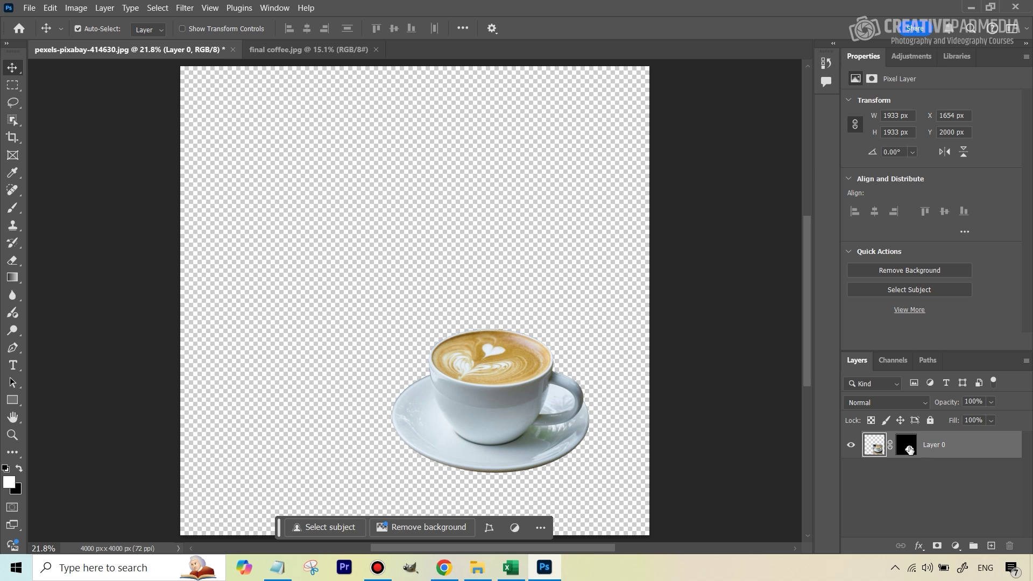
Load the cup's mask as a selection, invert it, start Generative Fill, then switch to ChatGPT.
key(ctrl)
ctrl+click(908, 447)
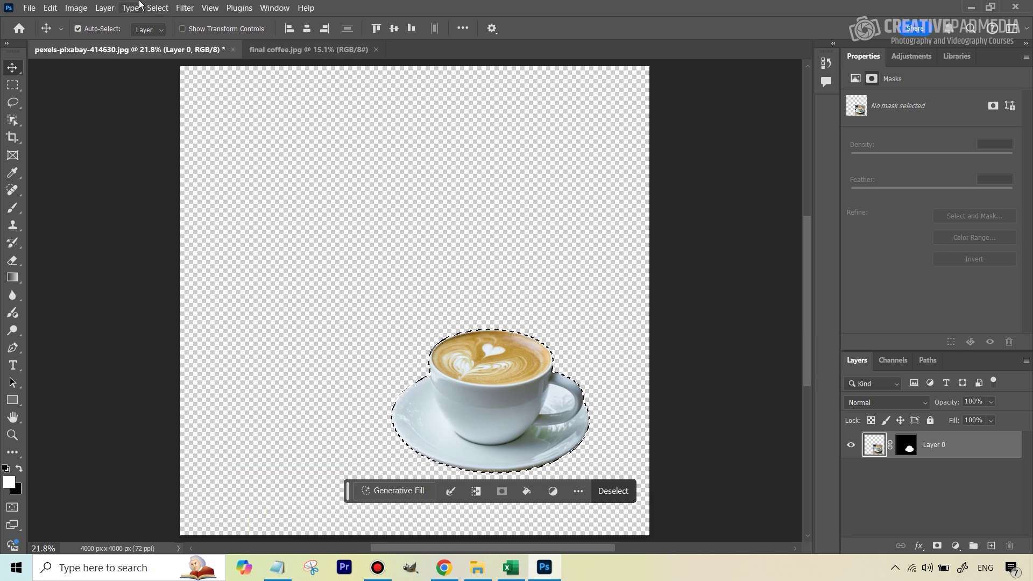
click(156, 9)
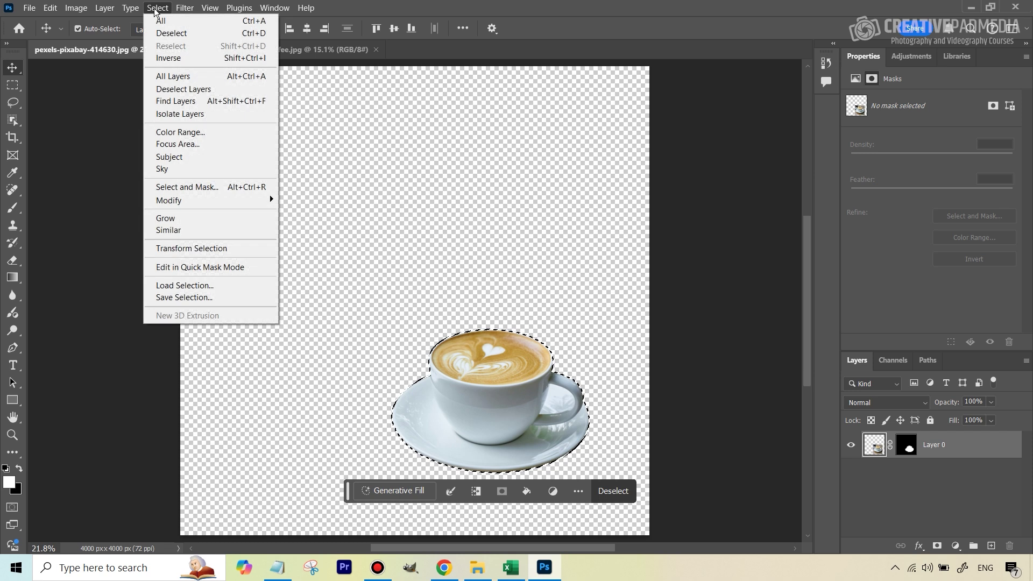
click(179, 60)
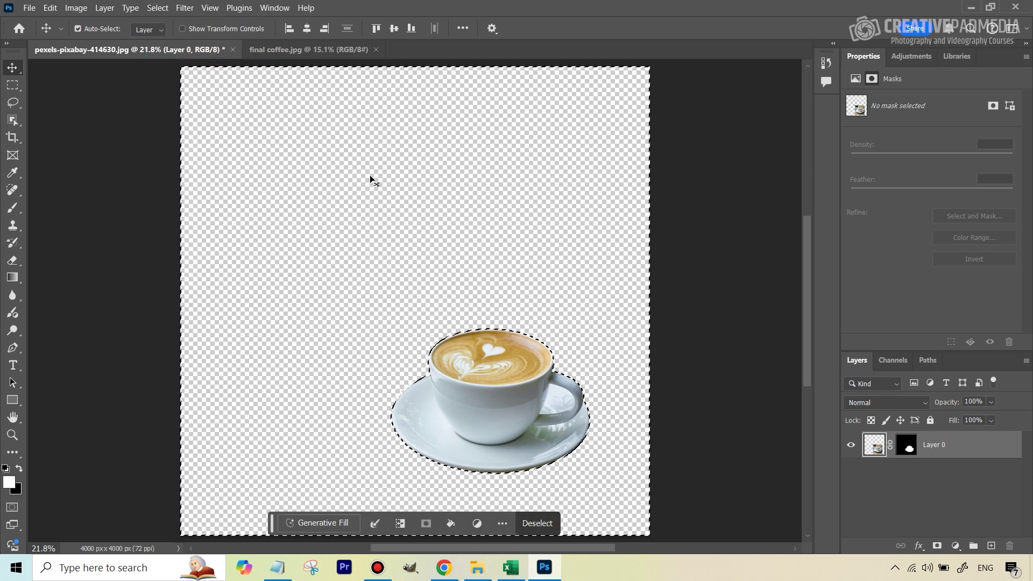
click(331, 523)
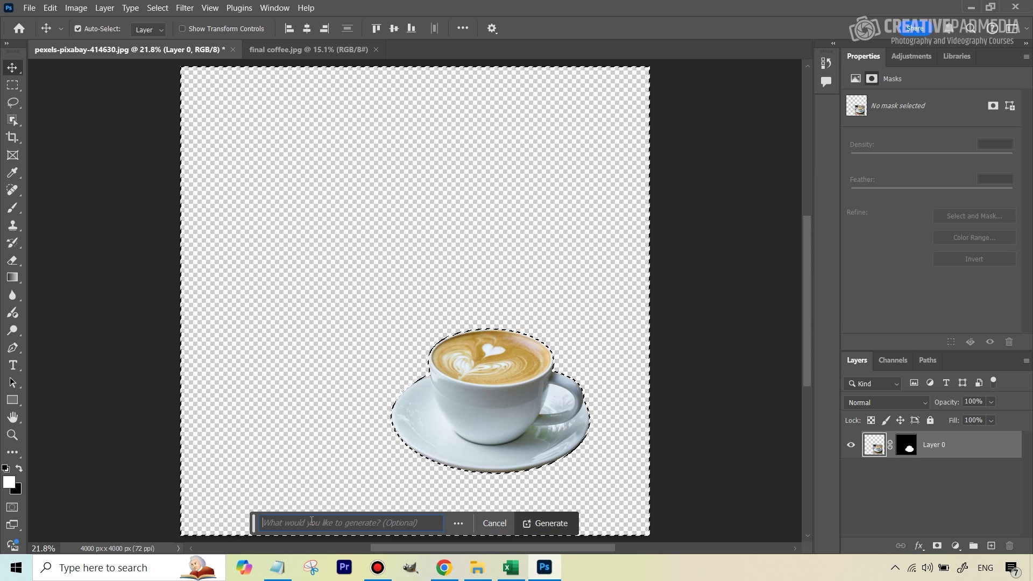
click(445, 575)
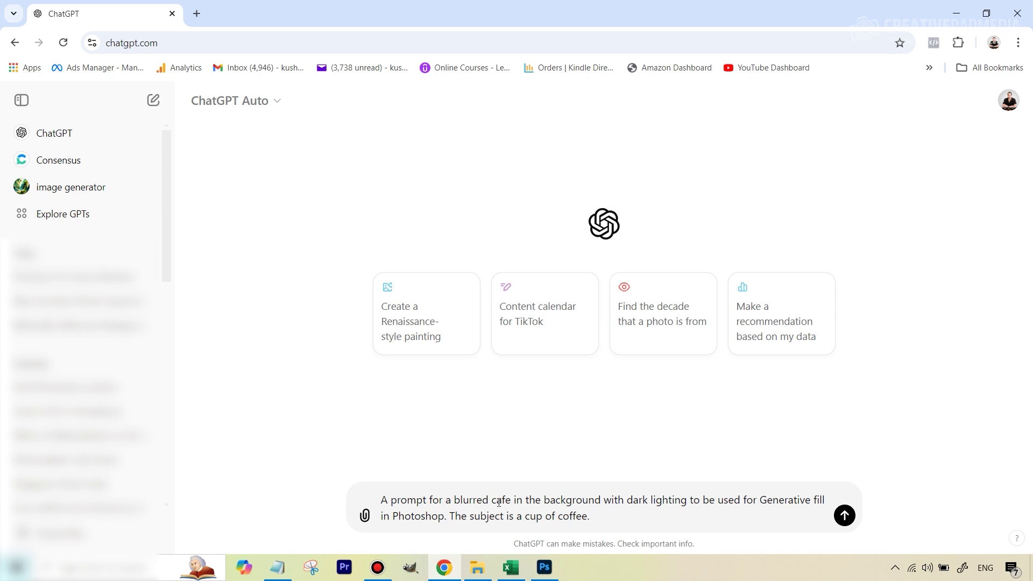
Send ChatGPT the request for a blurred, dimly lit cafe background prompt.
mouse_move(547, 577)
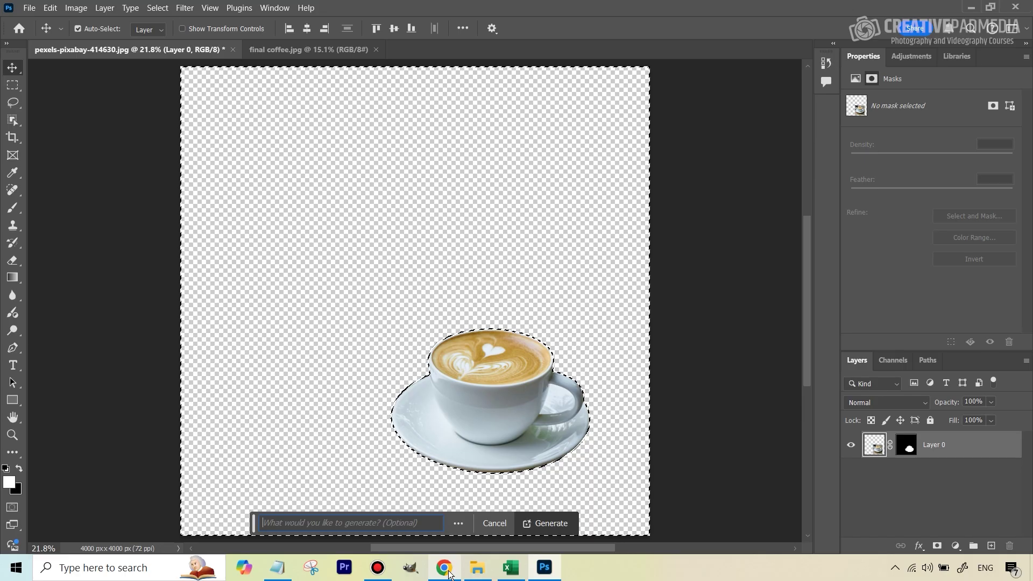
click(446, 569)
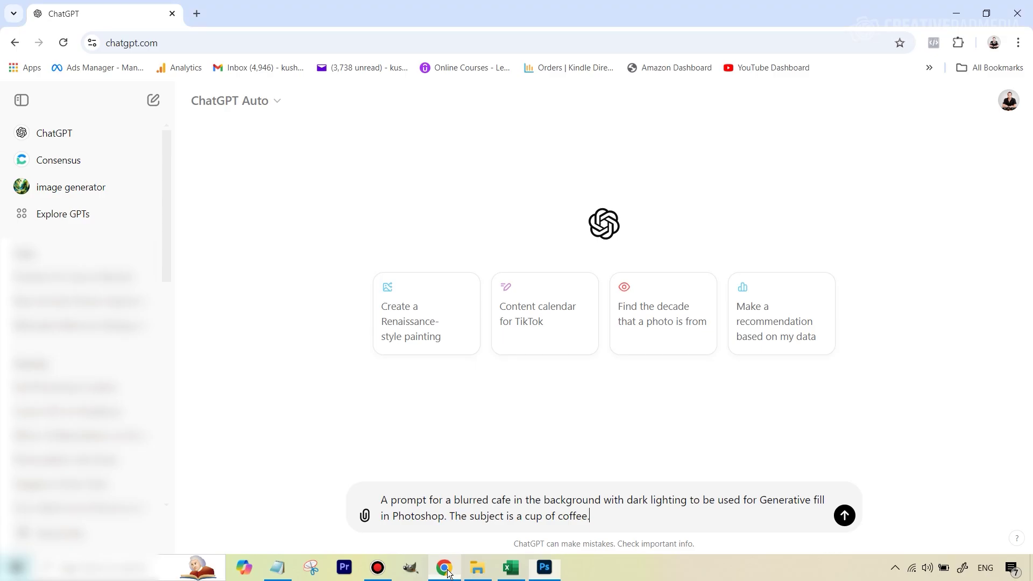
click(844, 515)
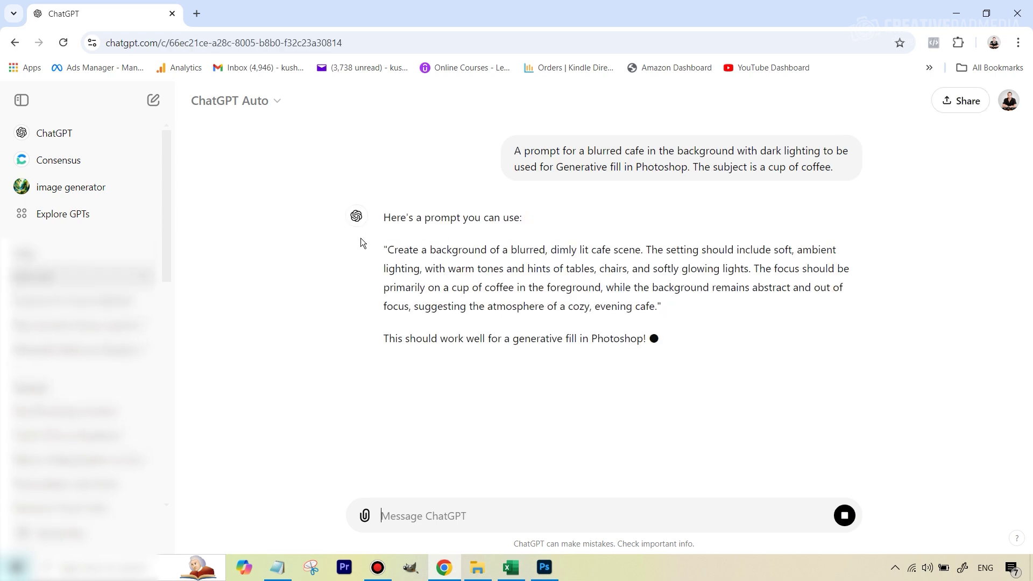
Copy the suggested cafe-scene Generative Fill prompt from ChatGPT's reply.
drag(388, 248, 657, 307)
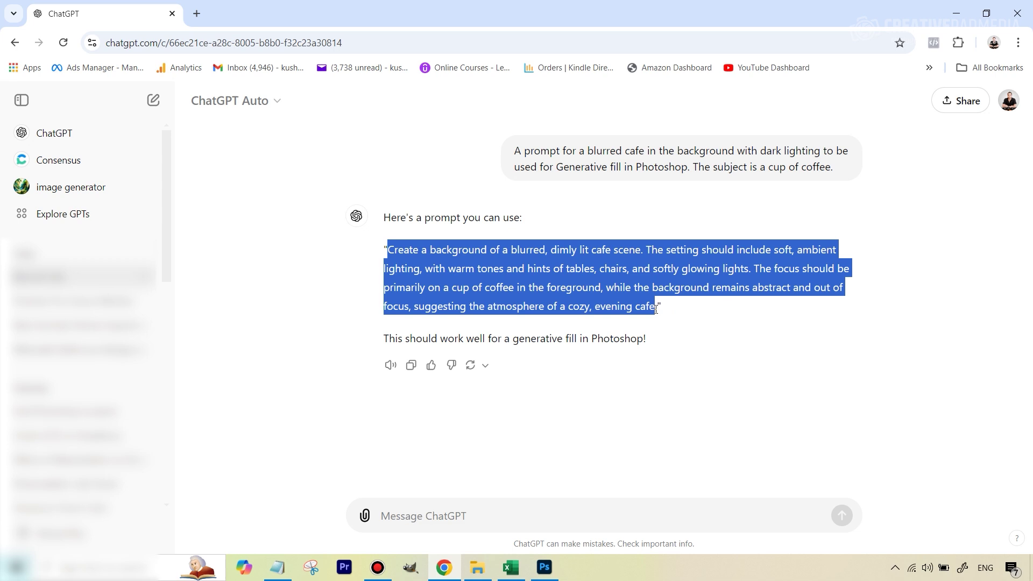
right_click(764, 248)
click(579, 259)
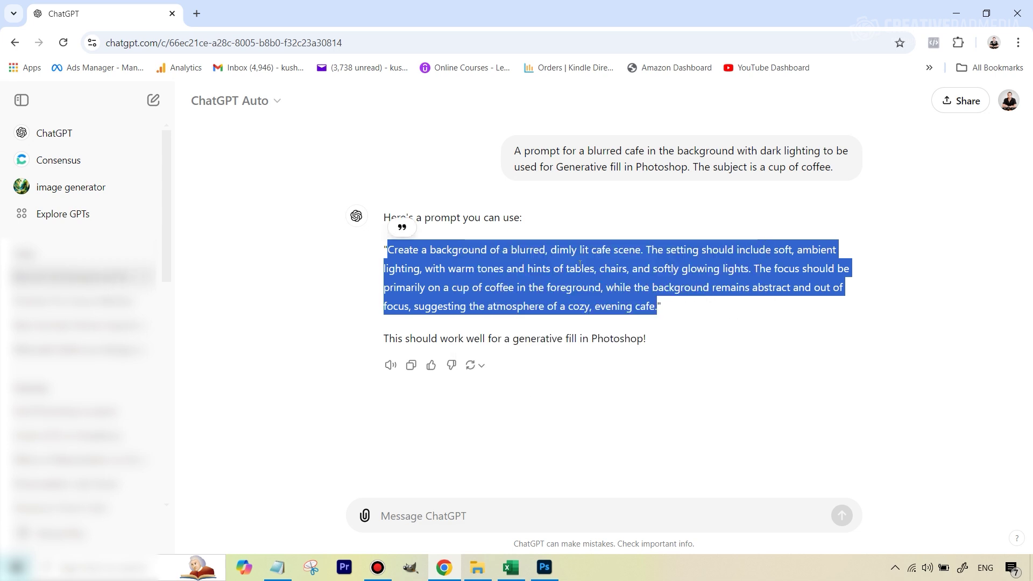
Paste the cafe prompt into Photoshop's Generative Fill and generate the blurred wooden-table background.
click(549, 575)
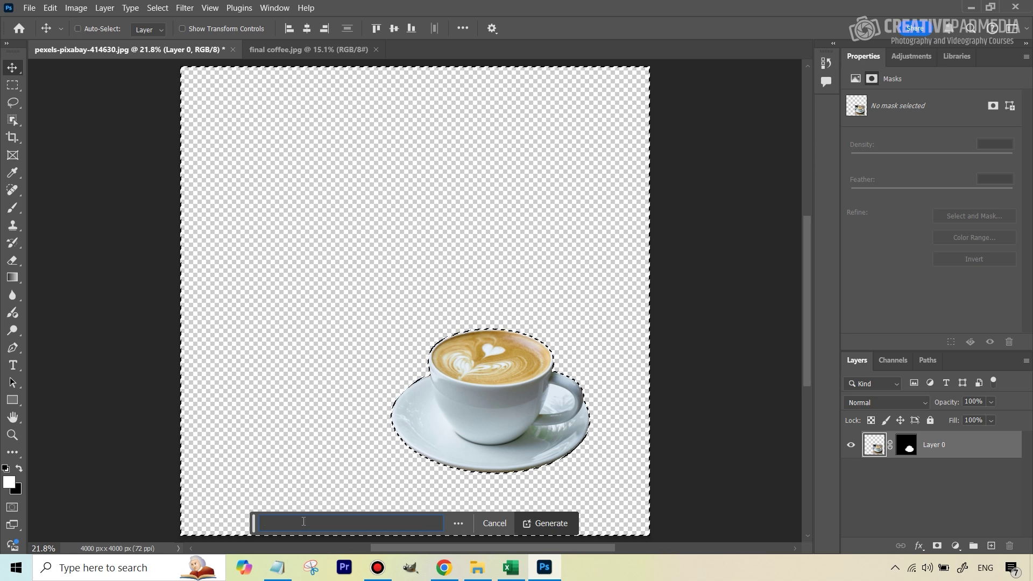
key(ctrl+v)
key(Return)
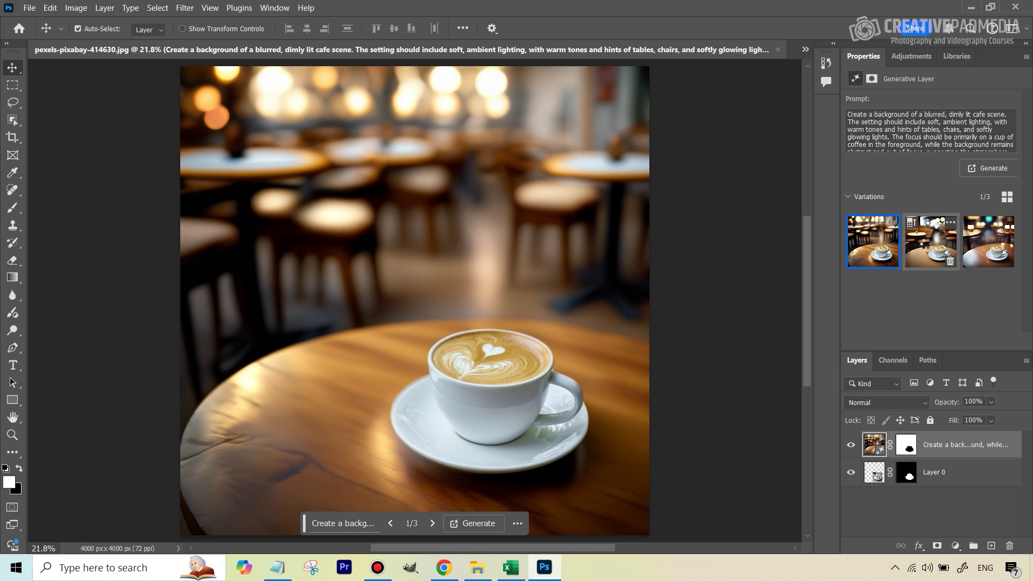
Preview all three Generative Fill variations, keep the first, and select Layer 0.
click(927, 248)
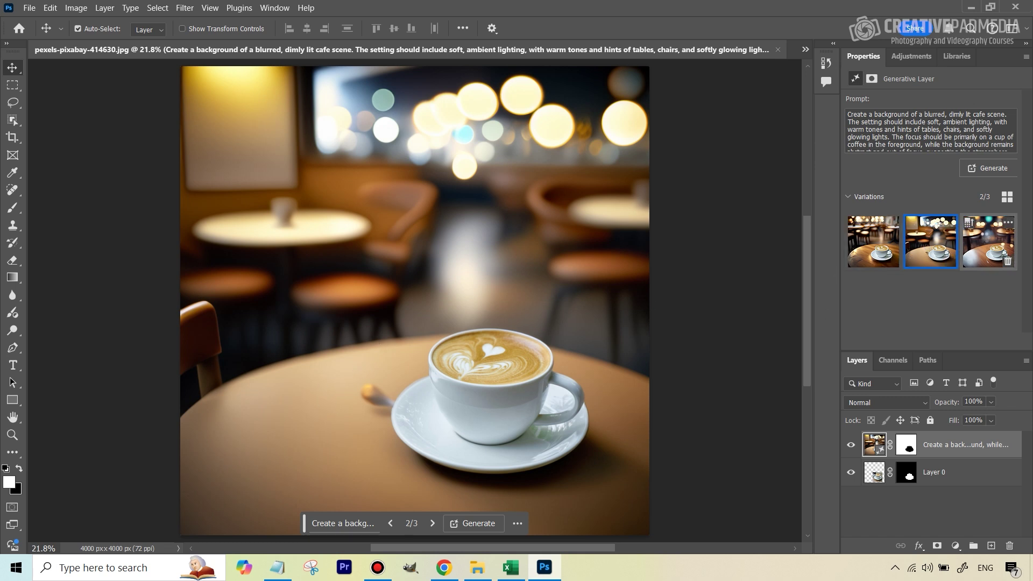
click(985, 241)
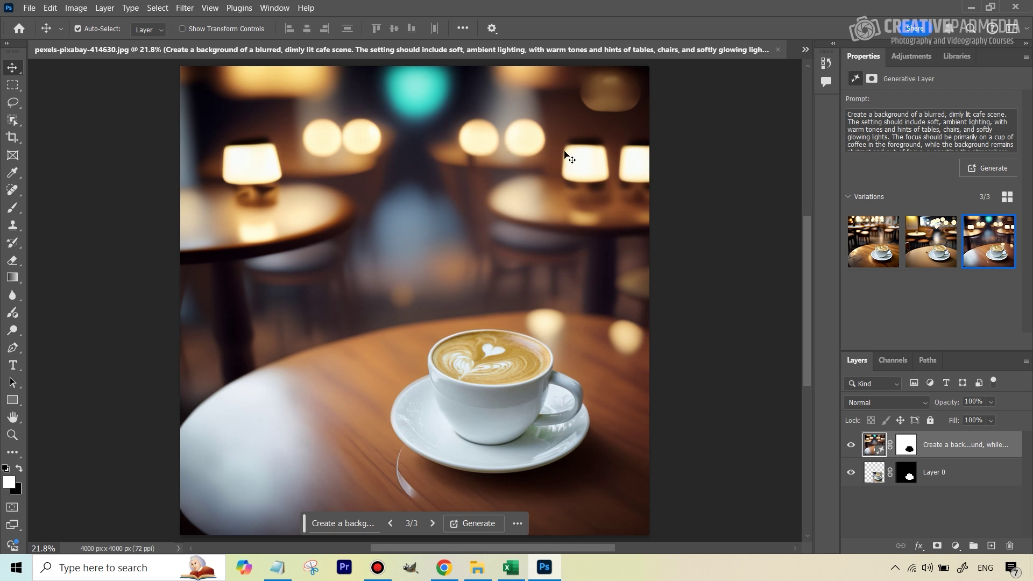
click(868, 244)
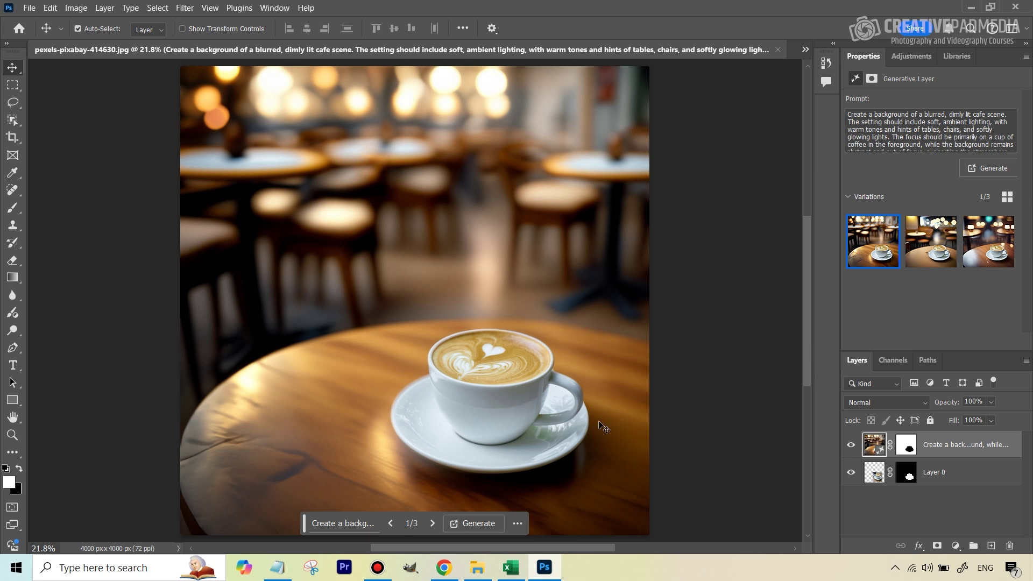
click(969, 471)
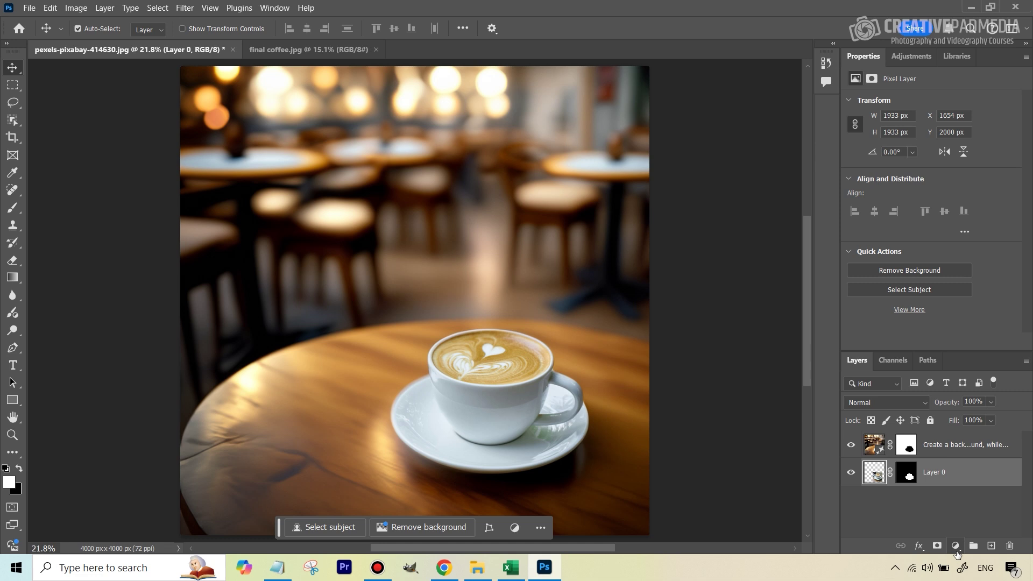
Add a Color Balance adjustment with midtones Cyan–Red +30 and Yellow–Blue −45.
click(956, 547)
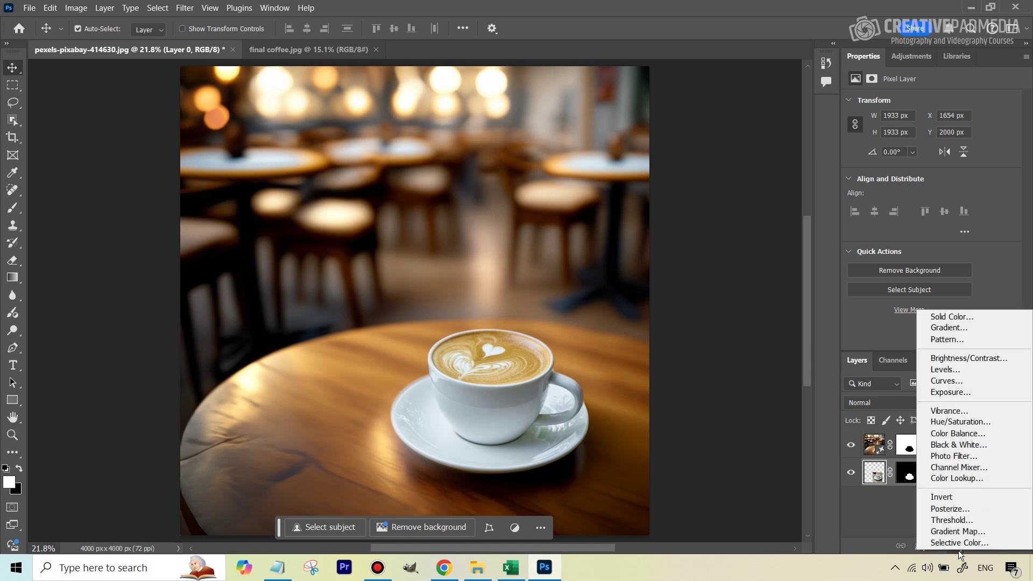
click(981, 435)
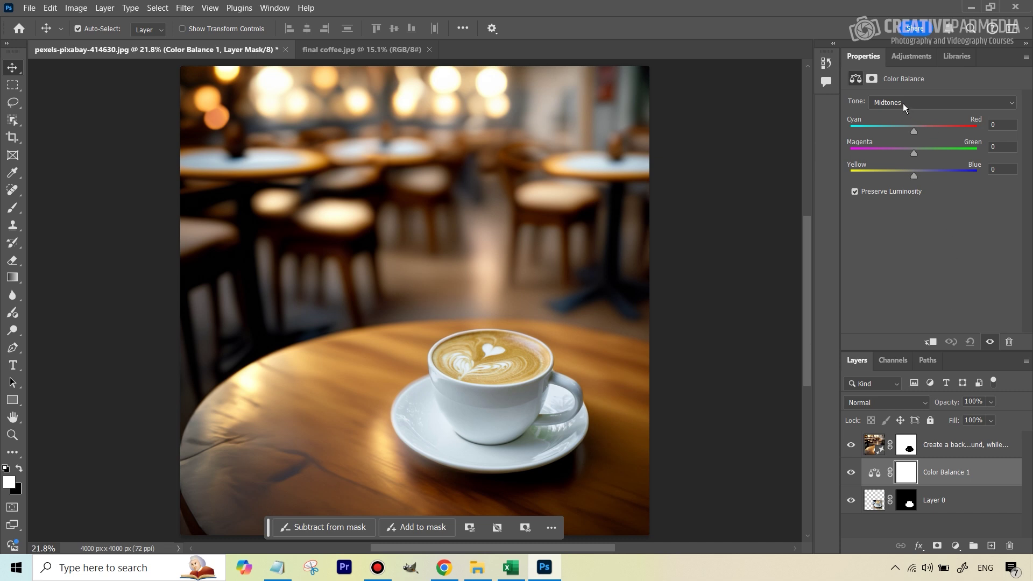
click(927, 130)
drag(928, 130, 932, 130)
drag(911, 173, 887, 173)
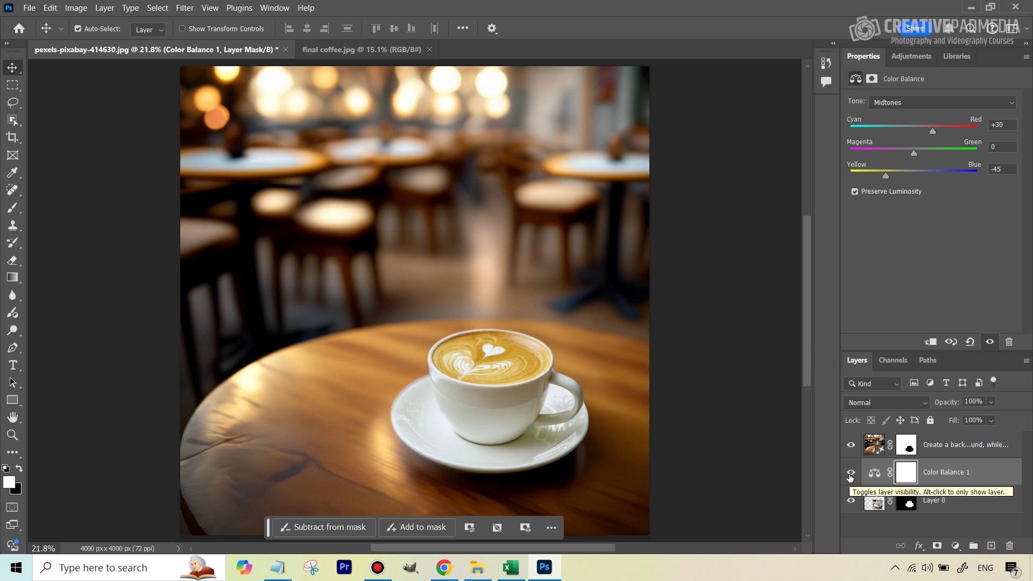
Toggle the Color Balance layer's visibility to compare, leaving it on.
click(850, 474)
click(849, 473)
click(850, 473)
click(850, 473)
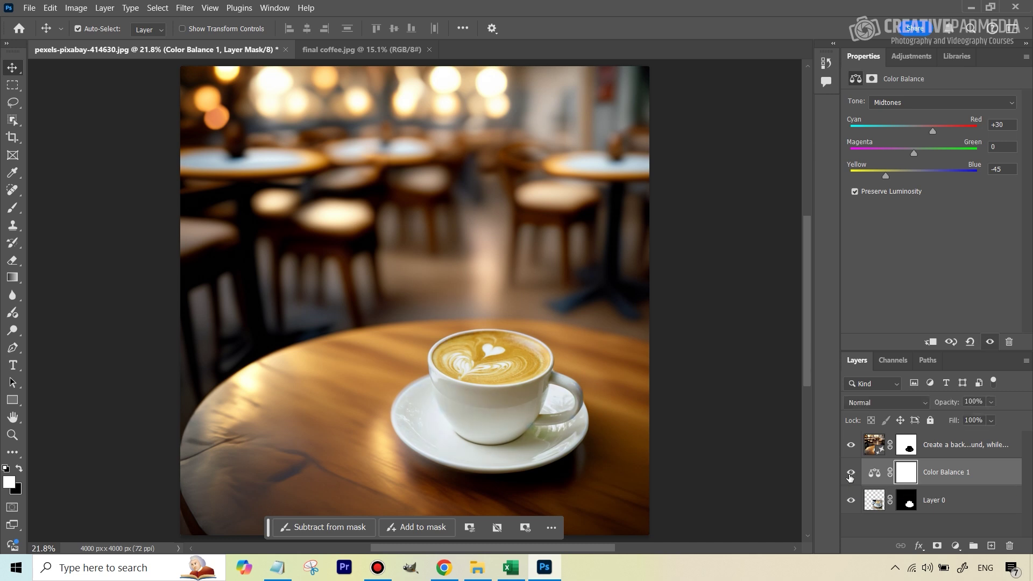